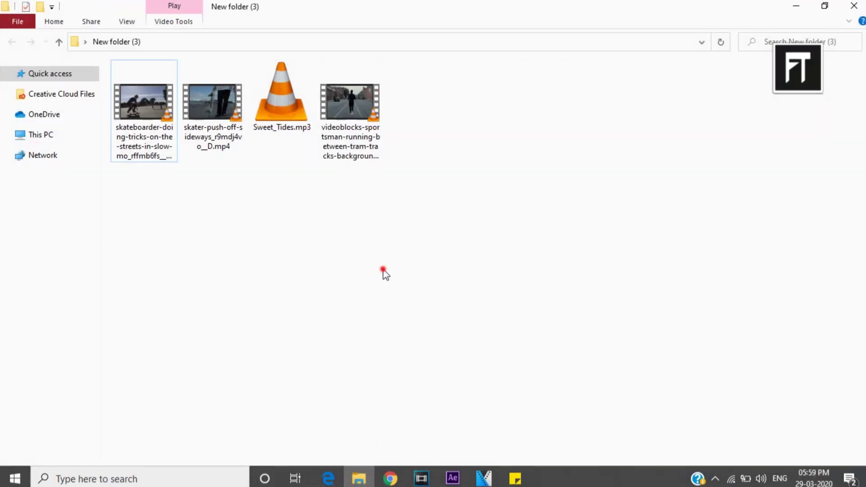
Add Sweet_Tides.mp3 to the timeline and play it to find a beat near 30 seconds.
left_click_drag(289, 128, 370, 338)
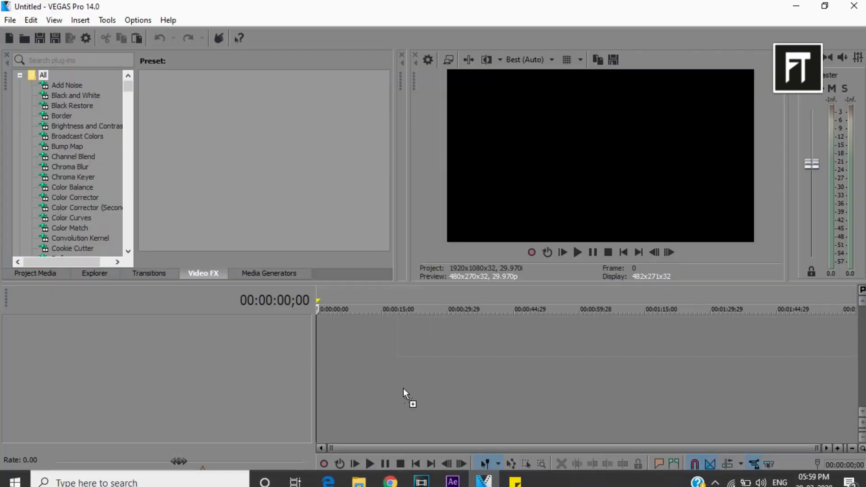
left_click(390, 341)
scroll(483, 360, "up", 2)
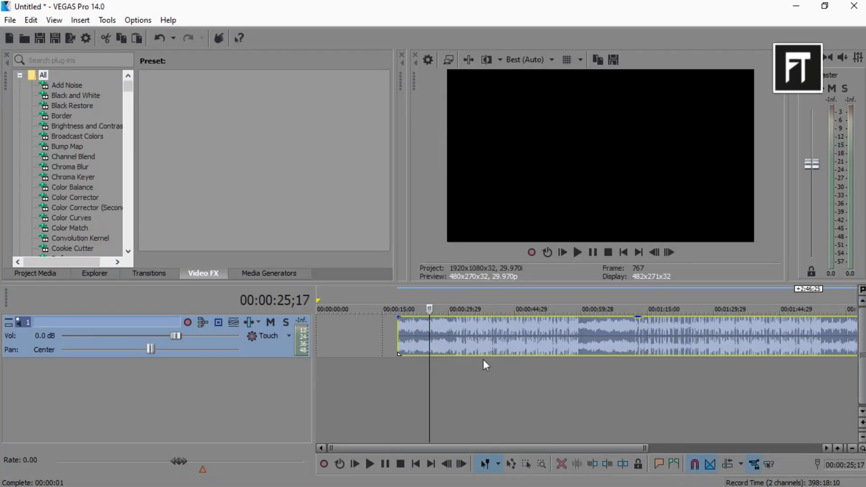
left_click(577, 252)
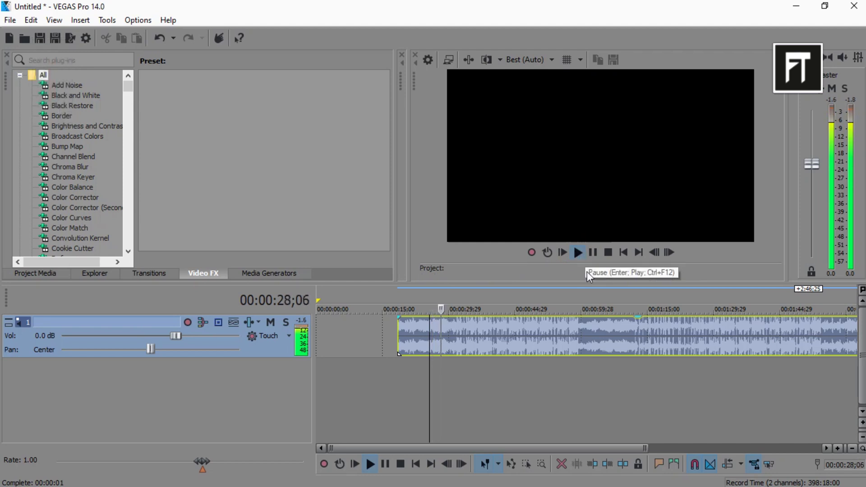
scroll(575, 335, "up", 3)
scroll(576, 336, "up", 1)
scroll(575, 336, "up", 1)
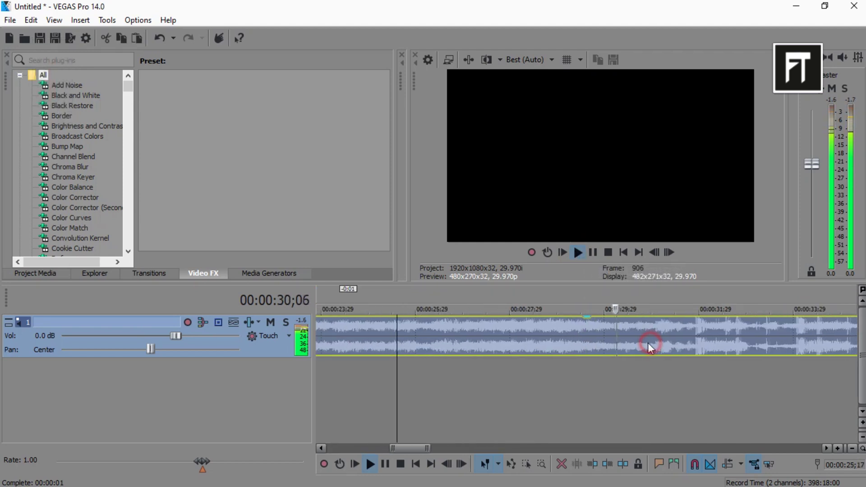
left_click(597, 247)
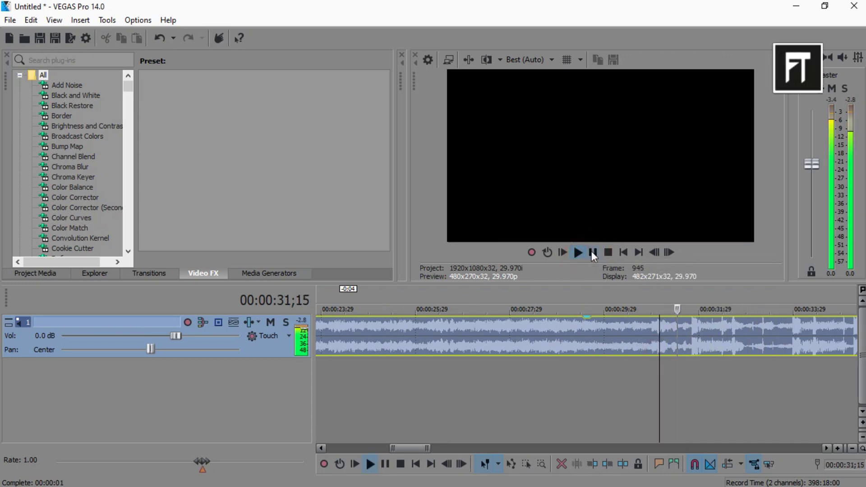
left_click(593, 251)
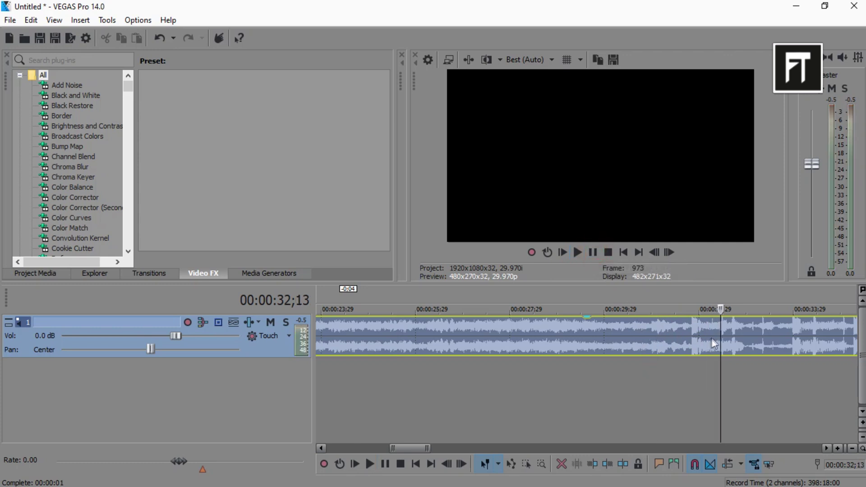
Trim the music's start at the playhead and make the trimmed music a subclip.
right_click(605, 334)
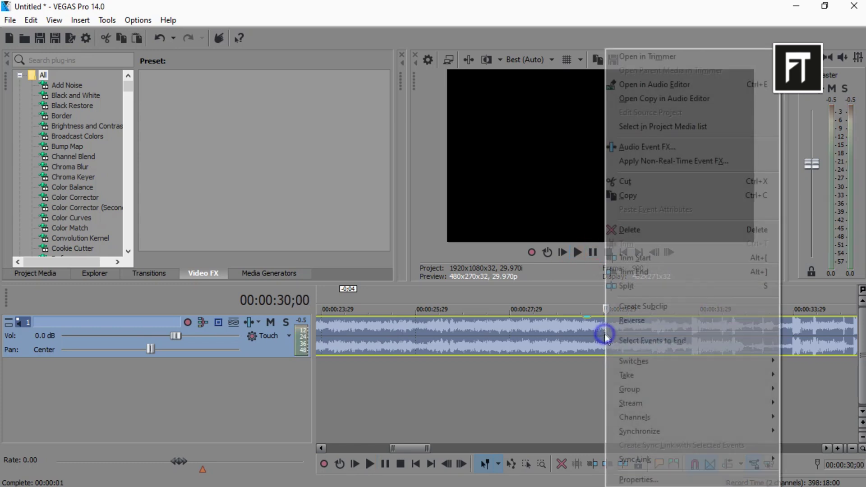
left_click(621, 256)
scroll(737, 333, "down", 2)
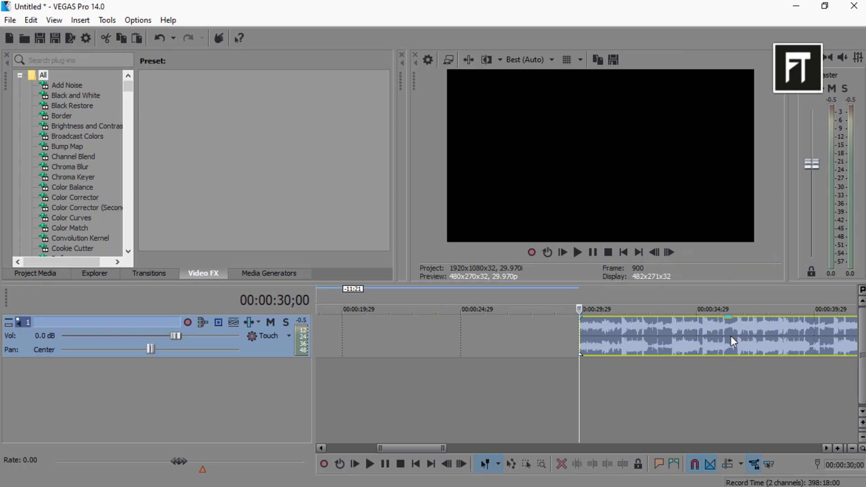
right_click(784, 334)
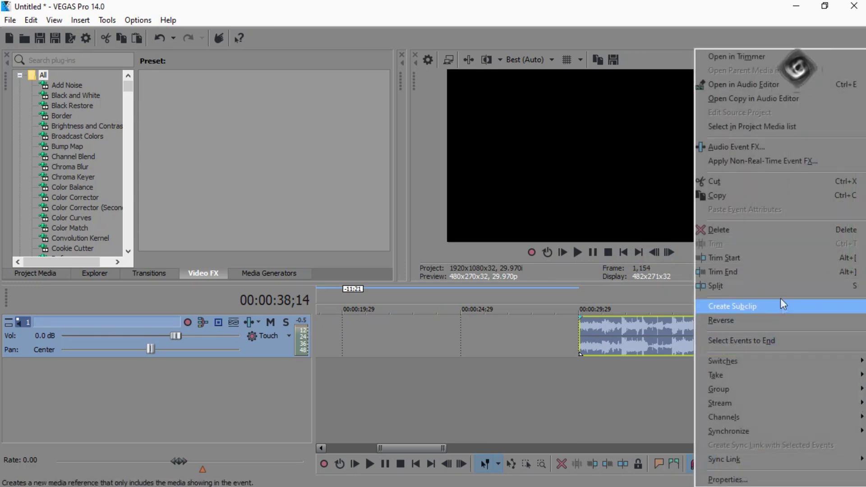
left_click(771, 291)
scroll(623, 342, "up", 1)
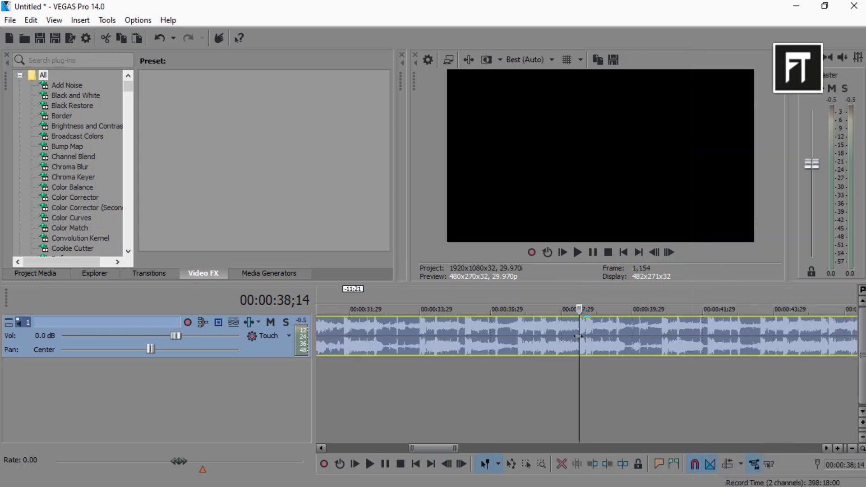
Trim the music's end at the playhead and play back the trimmed section.
right_click(618, 335)
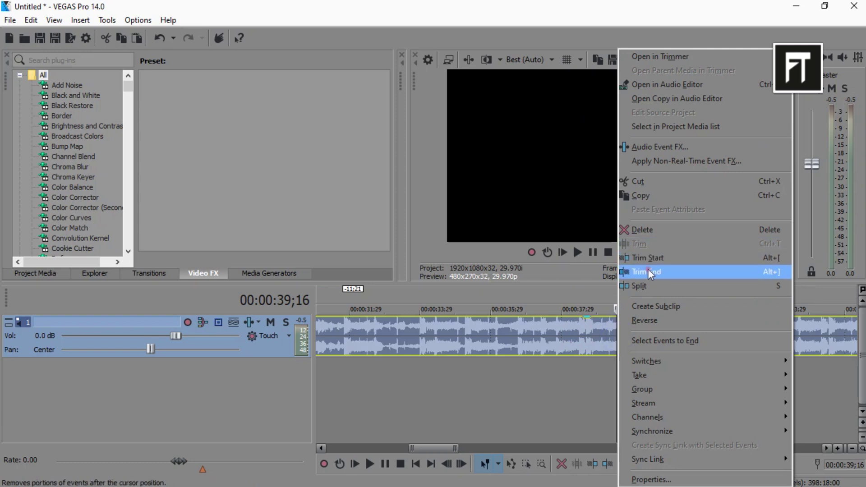
left_click(648, 269)
scroll(602, 350, "down", 1)
left_click(576, 252)
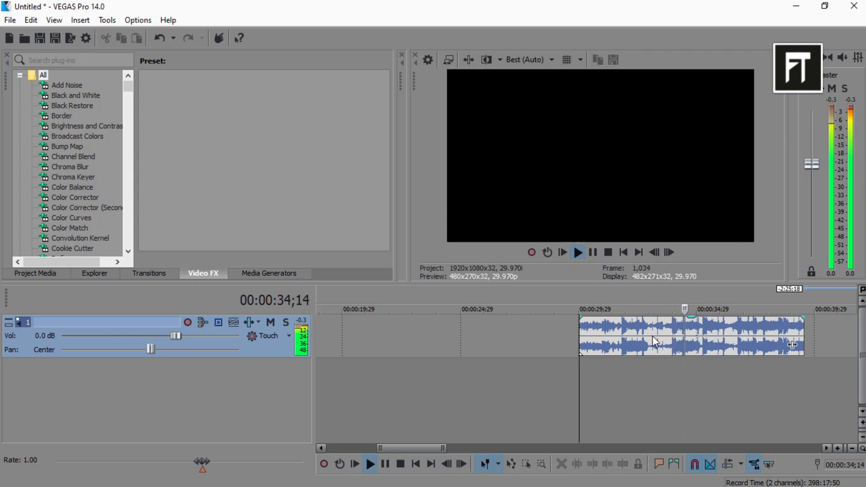
left_click(592, 253)
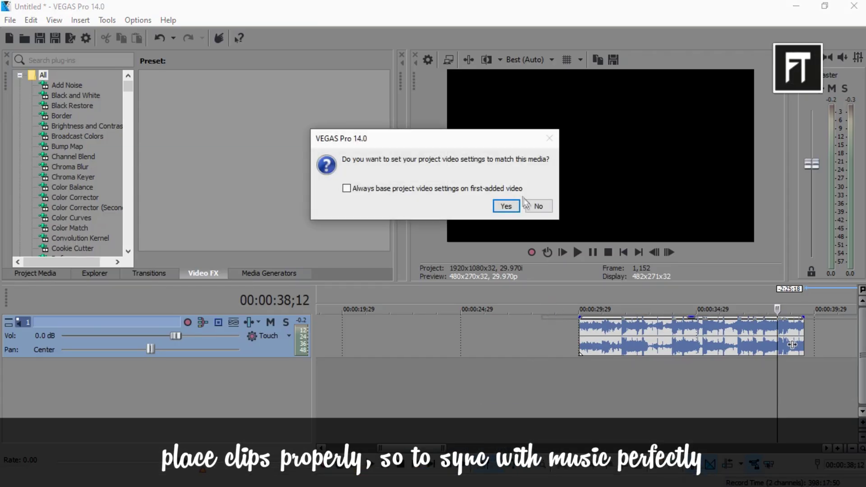
Match project settings and place the running and skate push clips end to end on track 1.
key("Return")
left_click_drag(636, 332, 482, 331)
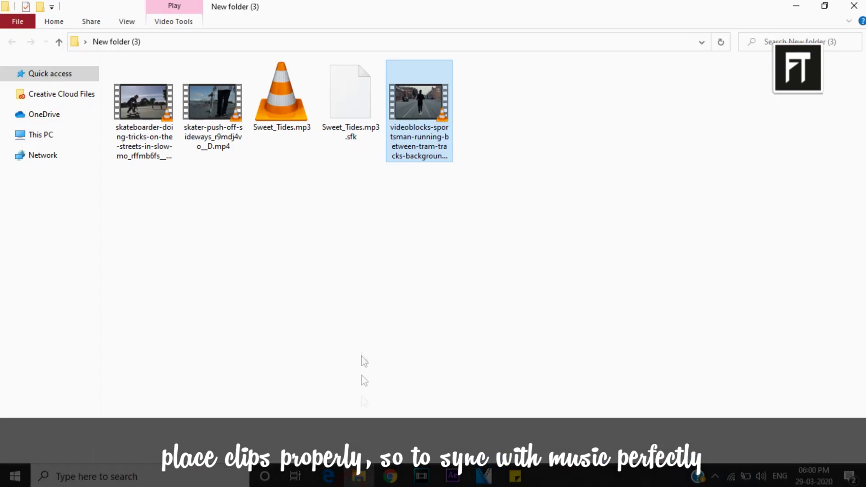
left_click_drag(213, 108, 386, 363)
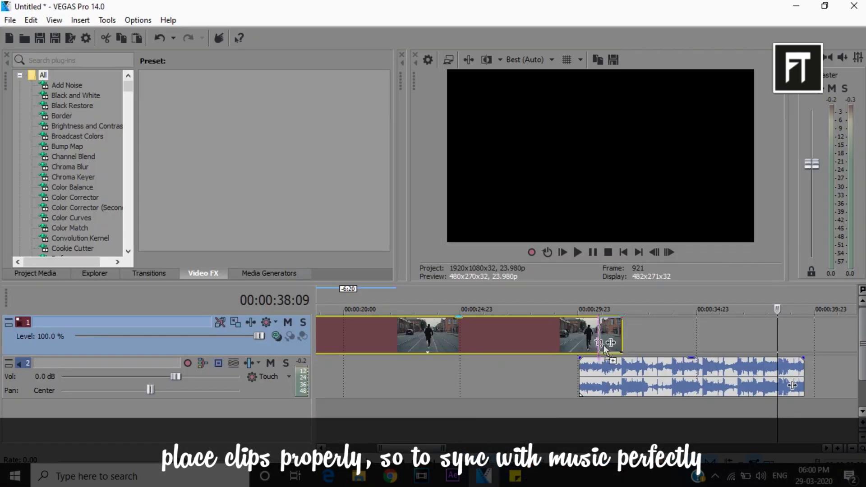
mouse_move(603, 344)
left_mouse_down()
mouse_move(648, 336)
mouse_move(594, 345)
left_mouse_up()
left_click(535, 377)
scroll(534, 378, "up", 5)
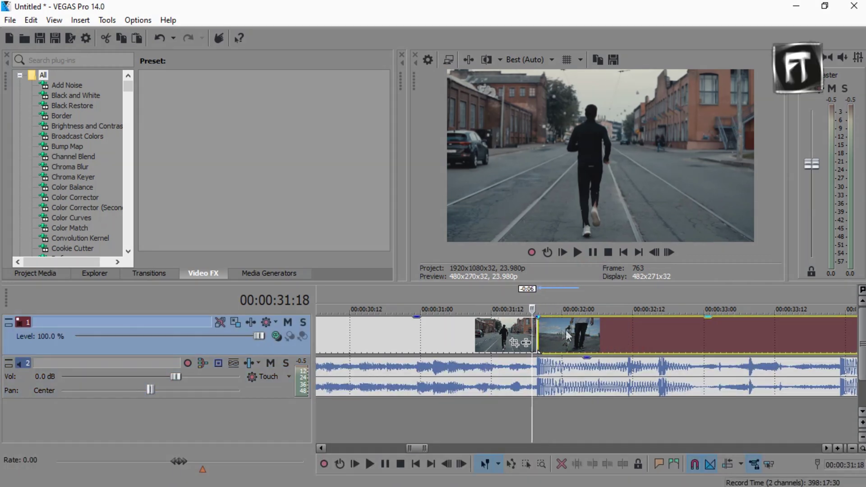
Add a velocity envelope to both the running clip and the skate push clip.
left_click(501, 331)
right_click(501, 330)
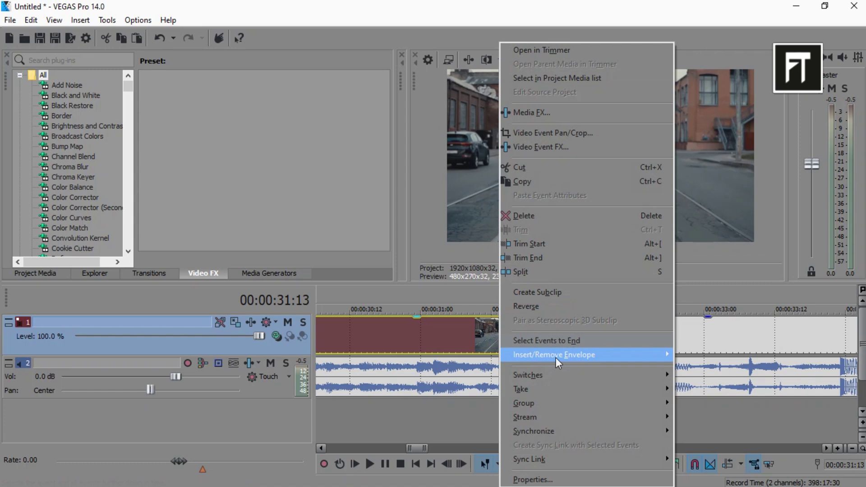
mouse_move(554, 355)
left_click(708, 358)
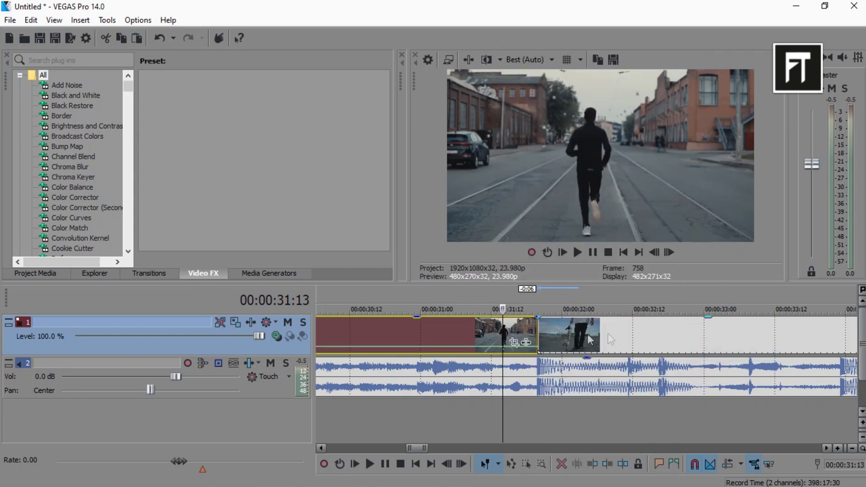
left_click(565, 333)
right_click(570, 335)
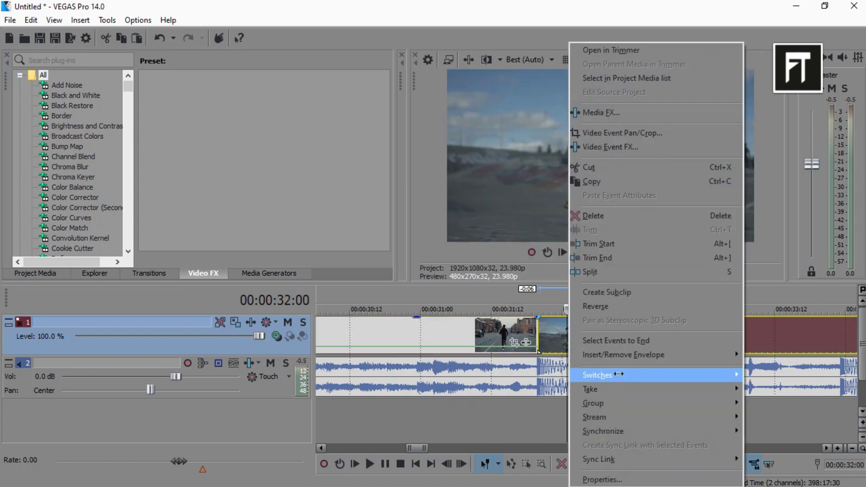
mouse_move(624, 354)
left_click(791, 356)
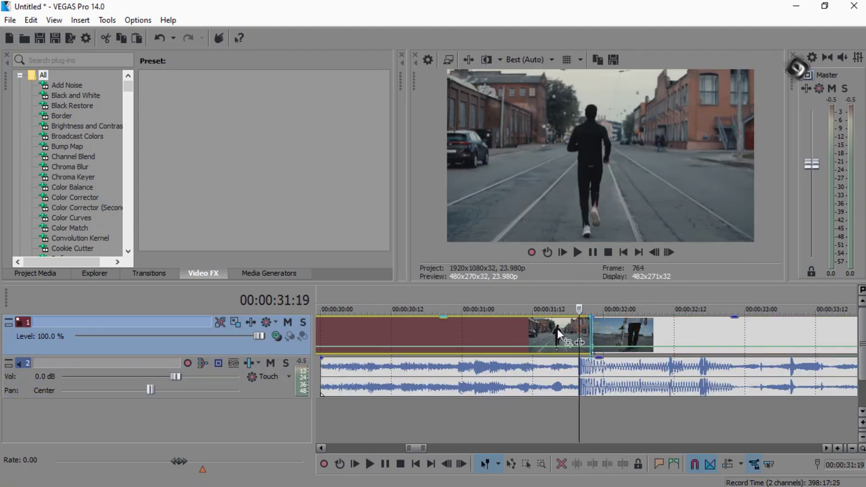
Select the music event and step the playhead back three times.
left_click(594, 366)
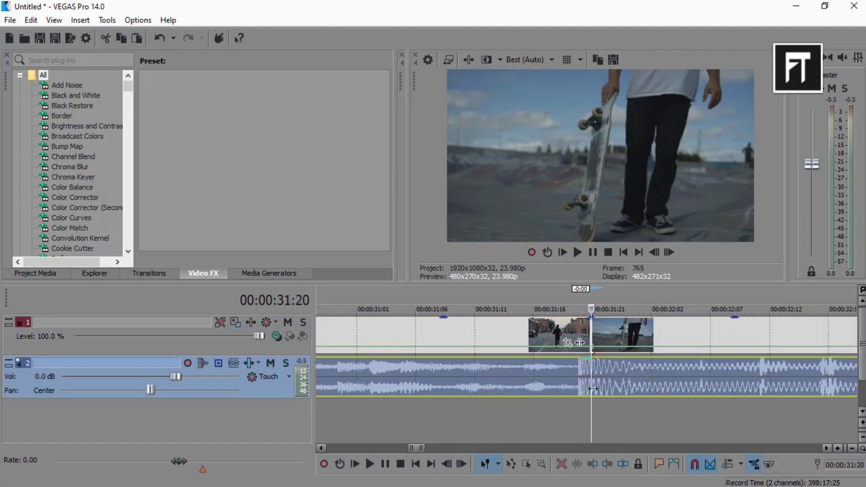
scroll(596, 403, "down", 2)
key("Left")
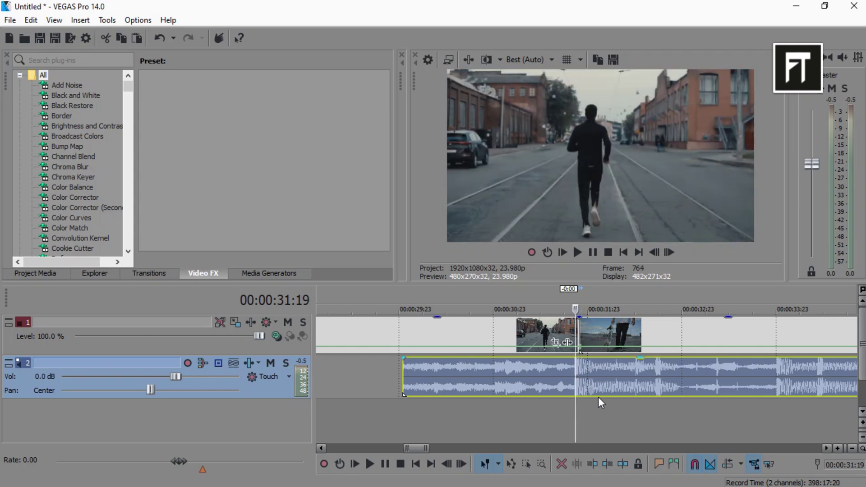
key("Left")
key("Left")
key("Left")
key("Left")
key("Left")
key("Left")
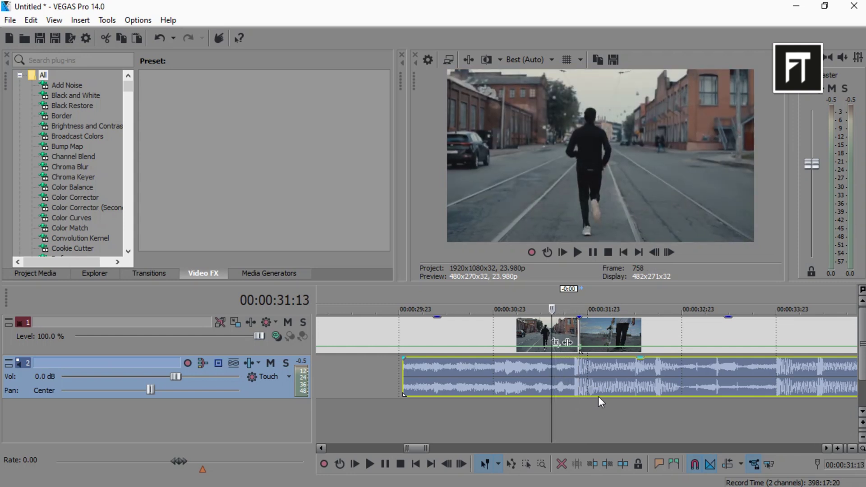
key("Left")
key("Left")
key("Left")
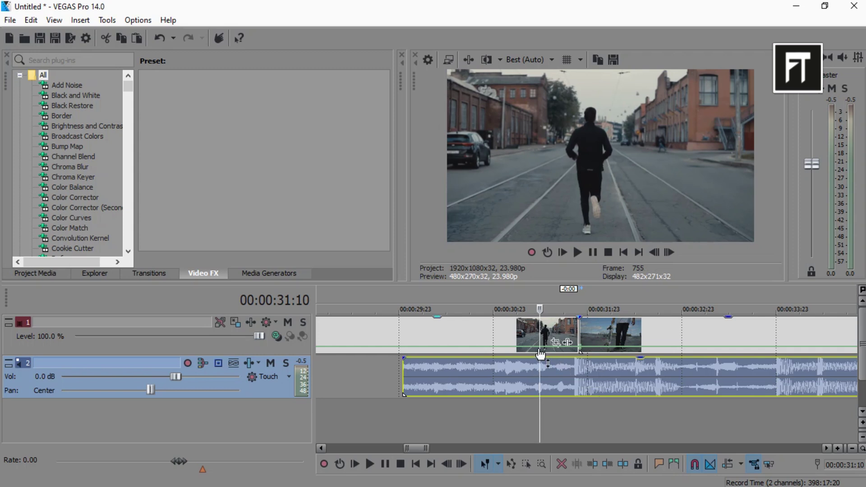
scroll(542, 350, "up", 1)
scroll(541, 349, "up", 2)
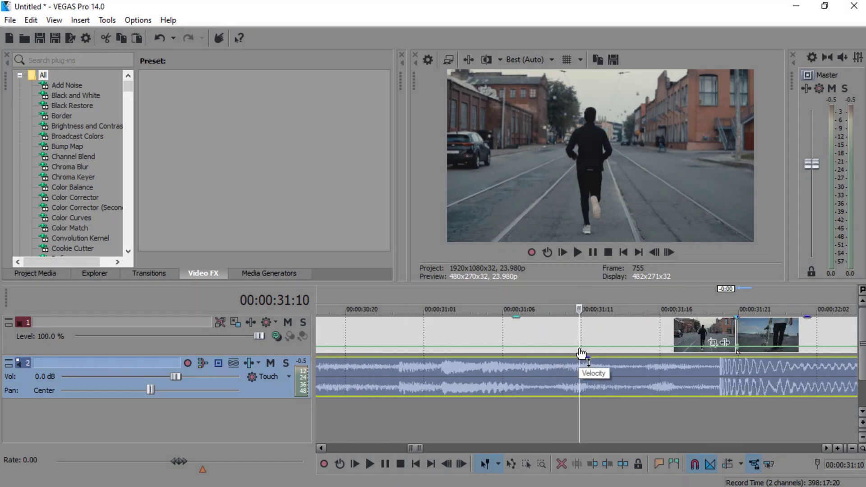
scroll(580, 350, "up", 3)
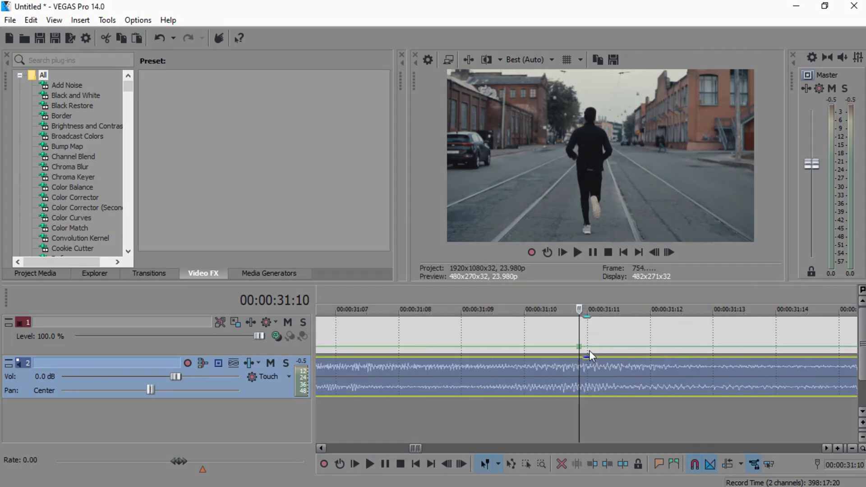
scroll(590, 352, "down", 3)
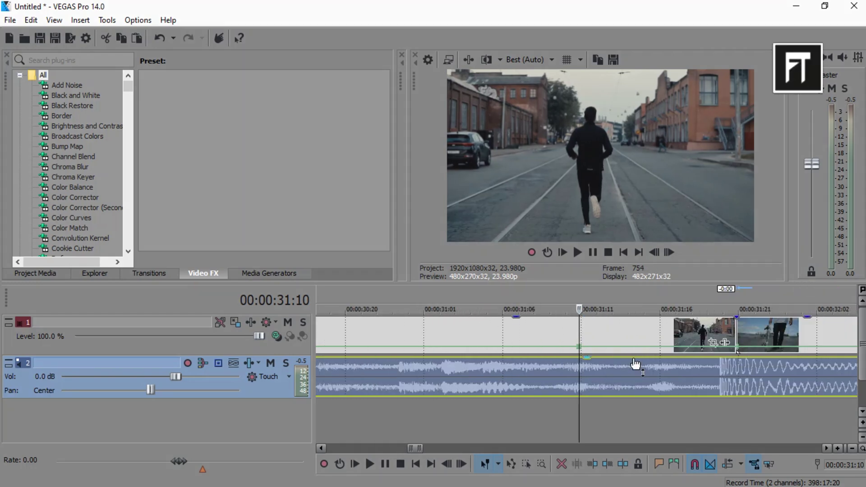
Raise the running clip's velocity point before the join to maximum, 1,000%.
left_click(717, 349)
scroll(716, 348, "up", 3)
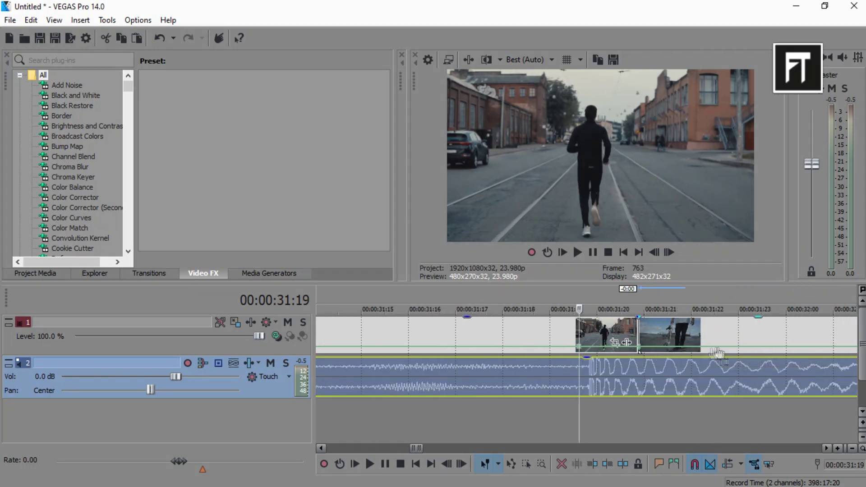
right_click(648, 337)
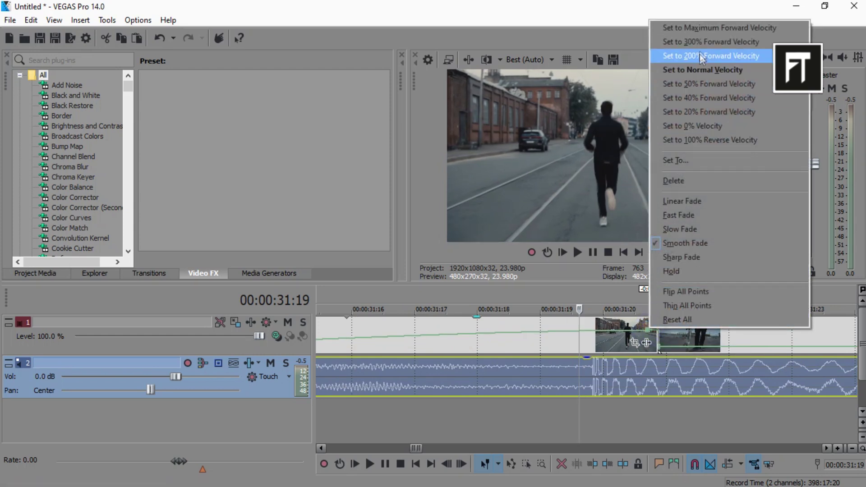
left_click(703, 24)
scroll(679, 315, "up", 2)
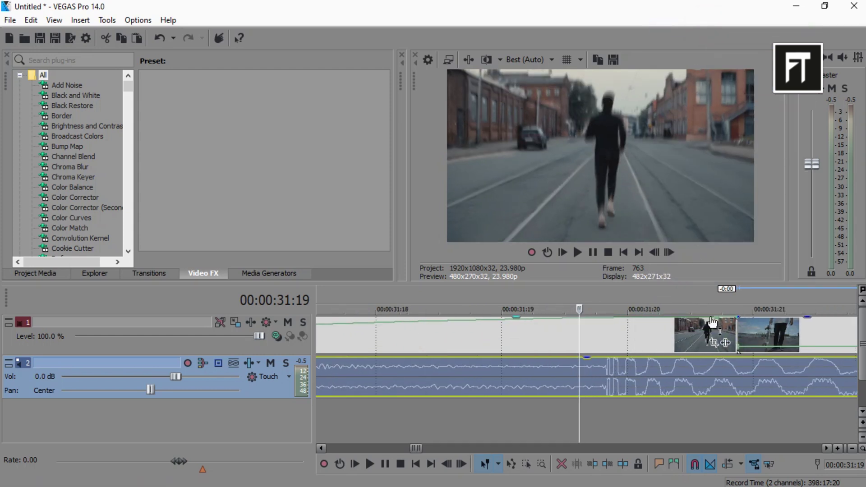
left_click_drag(716, 318, 730, 318)
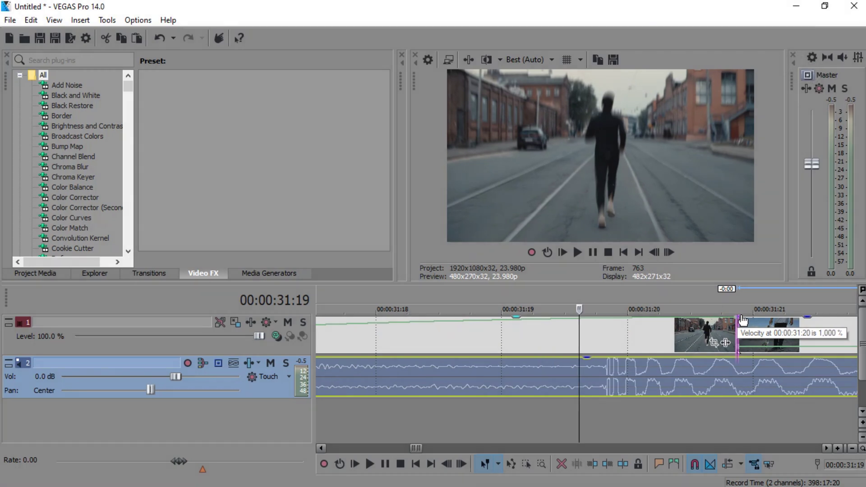
scroll(743, 319, "down", 2)
Return the velocity point just after the cut, at 00:00:32:06, to normal velocity.
left_click(639, 365)
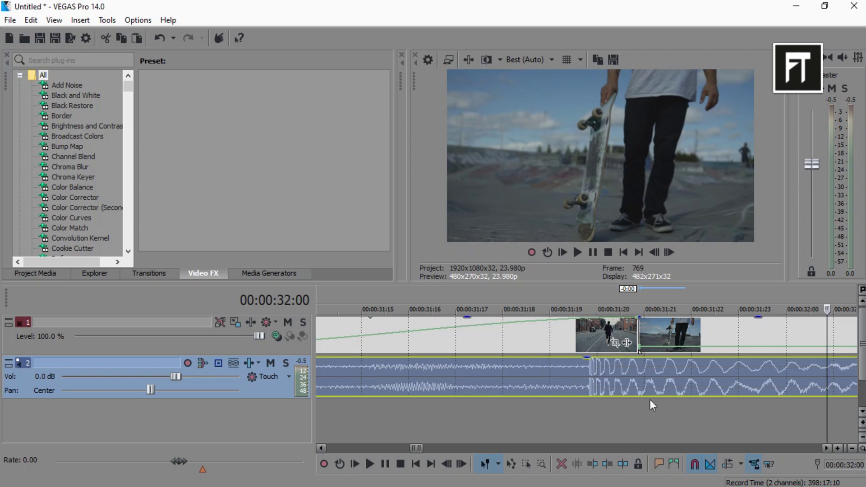
scroll(649, 399, "down", 2)
scroll(646, 400, "down", 2)
scroll(644, 400, "down", 1)
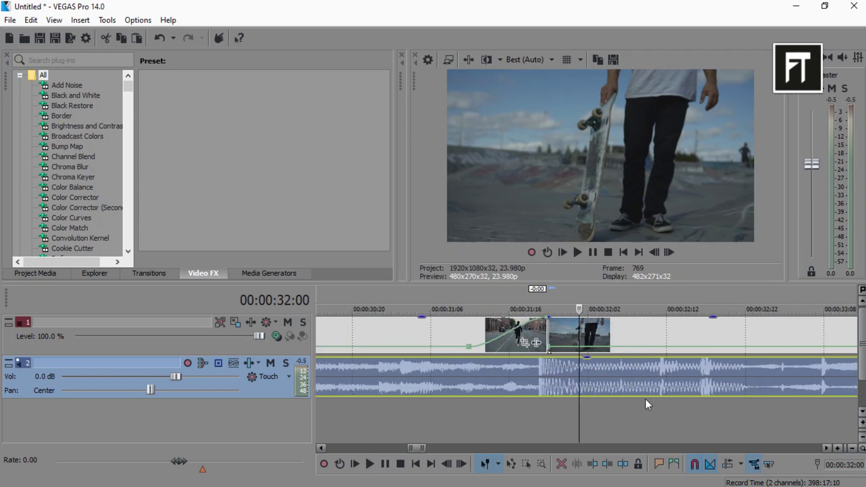
key("space")
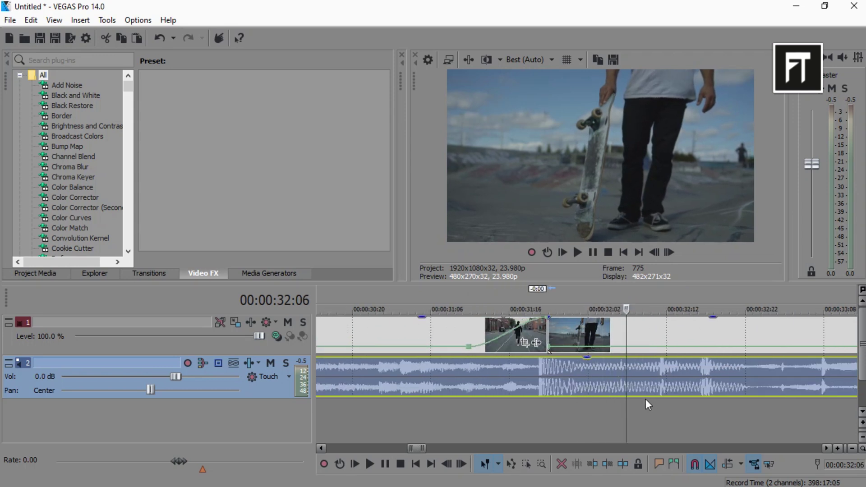
scroll(627, 377, "up", 3)
scroll(611, 364, "up", 3)
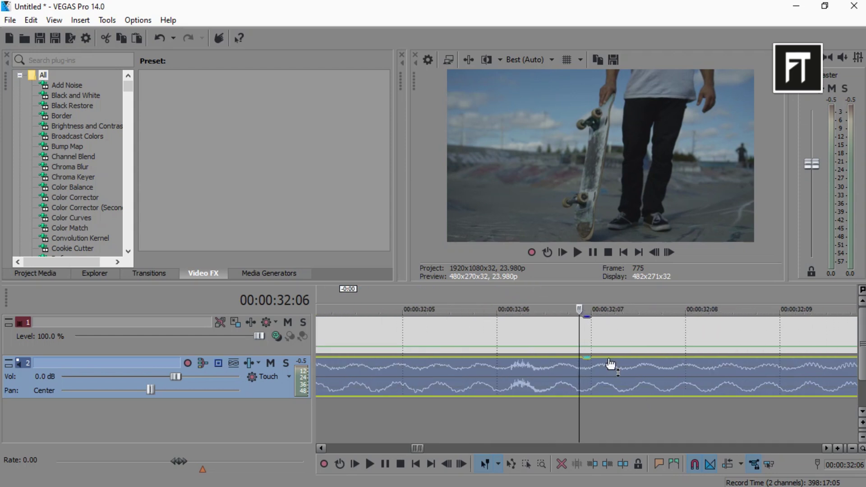
right_click(580, 346)
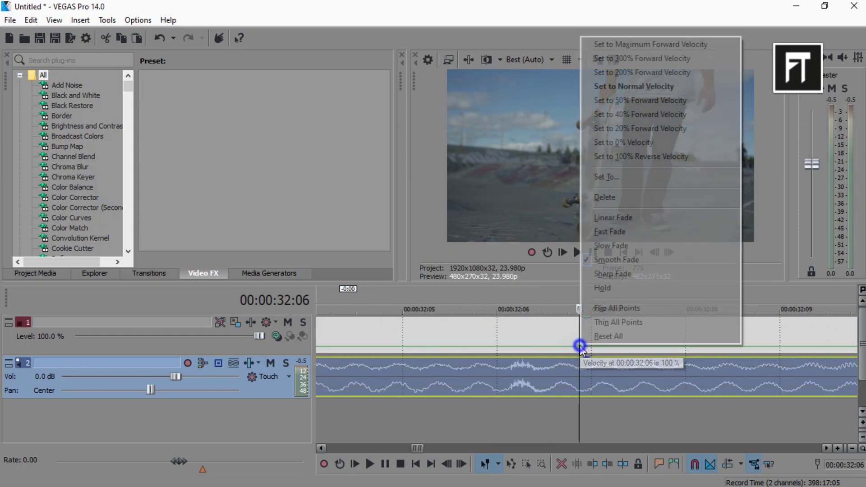
left_click(623, 87)
scroll(580, 339, "down", 3)
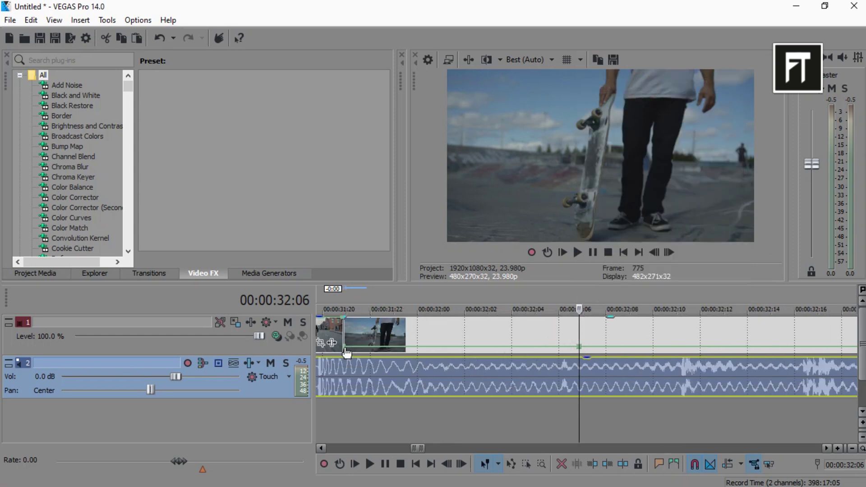
Set the velocity point at 00:00:31:20 to maximum forward velocity.
left_click(346, 351)
scroll(464, 368, "up", 2)
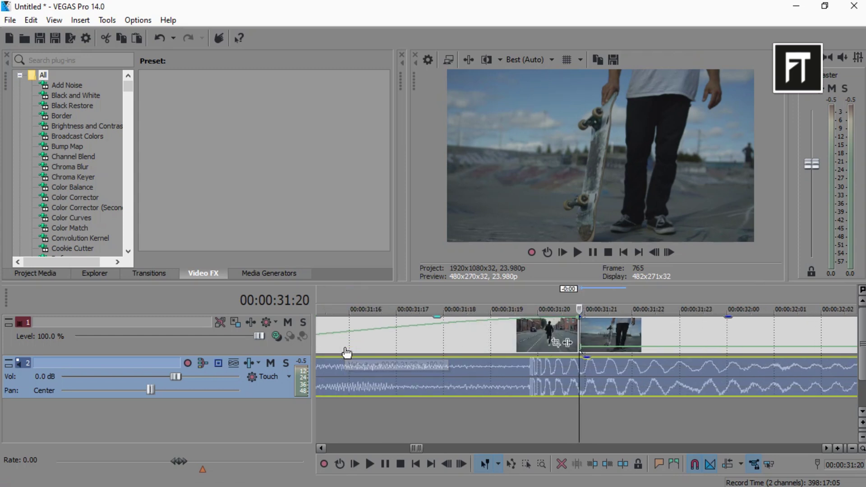
right_click(582, 347)
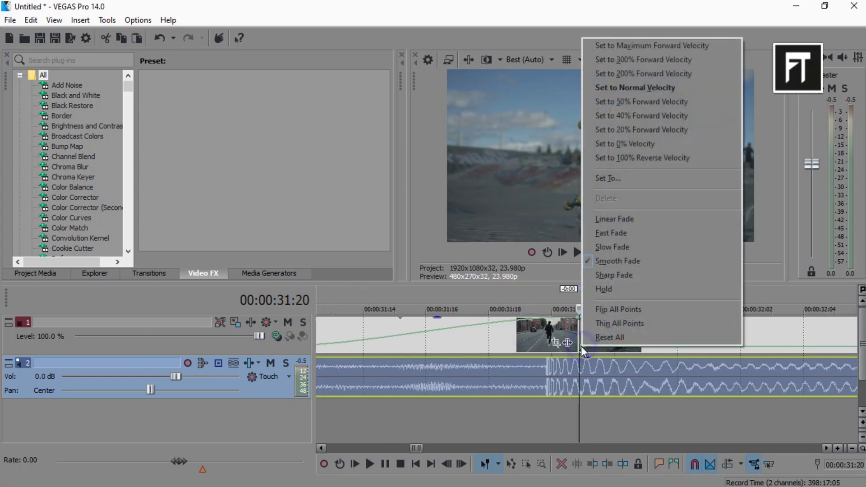
left_click(666, 46)
scroll(647, 336, "down", 3)
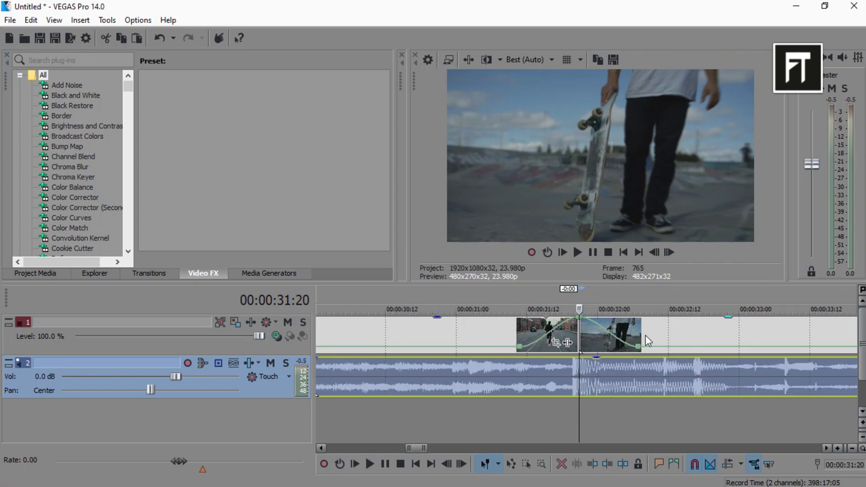
Split the skateboard footage at 00:00:32:04.
left_click(548, 377)
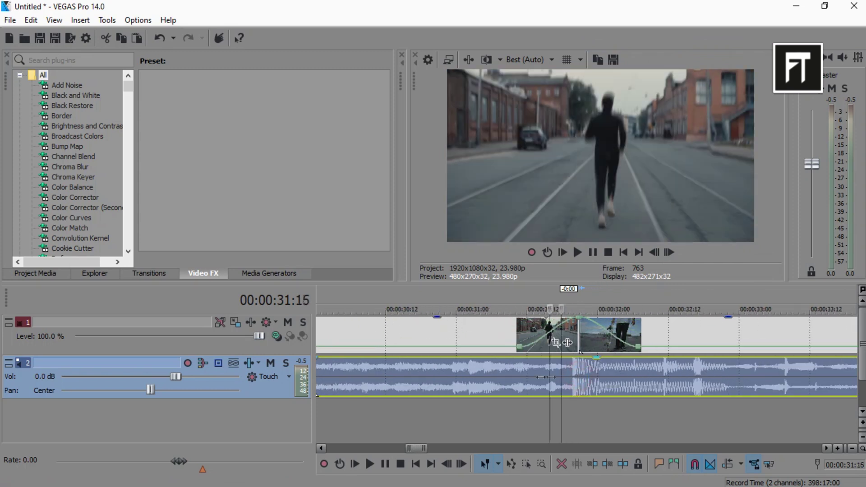
left_click(488, 382)
mouse_move(492, 381)
left_mouse_down()
mouse_move(780, 395)
mouse_move(677, 387)
mouse_move(704, 385)
left_mouse_up()
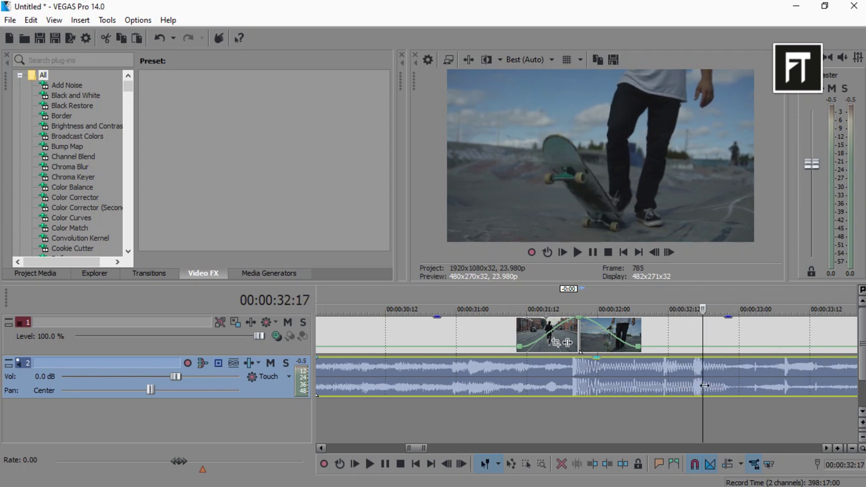
left_click_drag(631, 383, 614, 382)
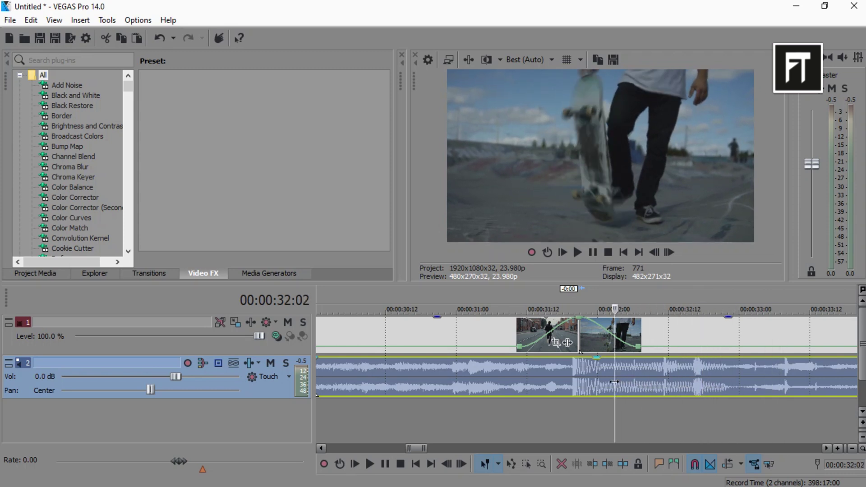
right_click(640, 336)
left_click(660, 246)
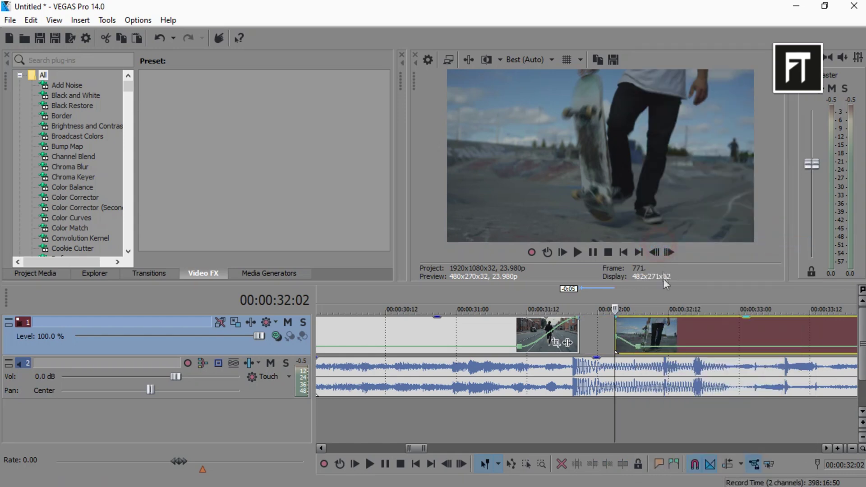
Trim the skateboard clip's start and slide it against the end of the running clip.
left_click_drag(675, 342, 641, 338)
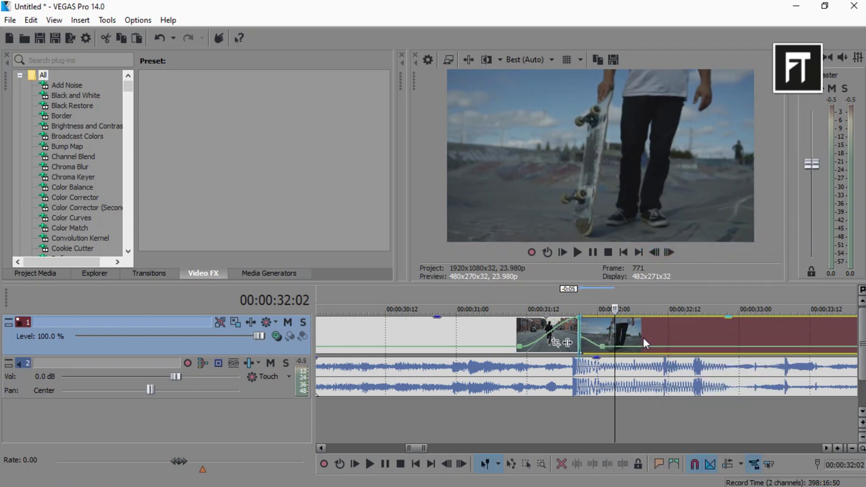
right_click(615, 338)
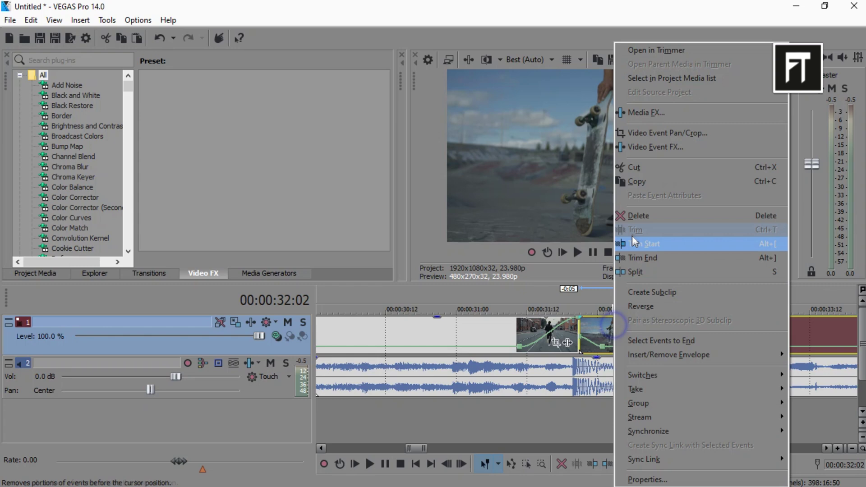
left_click(635, 242)
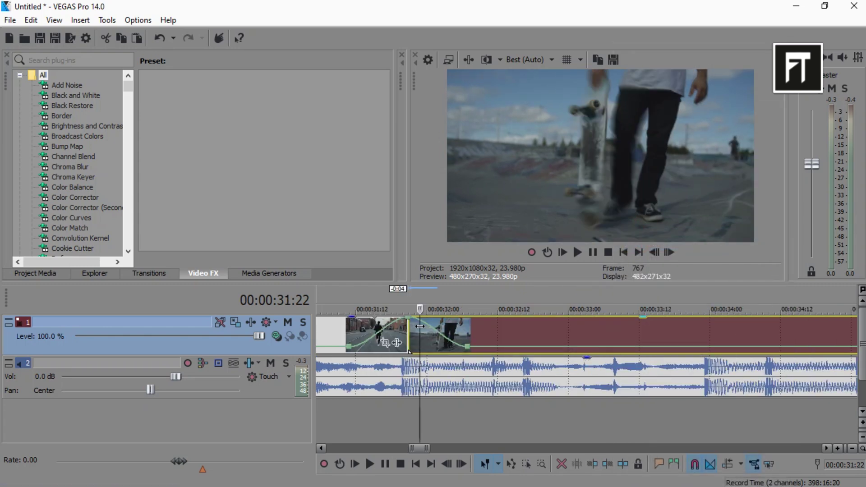
right_click(420, 326)
left_click(444, 252)
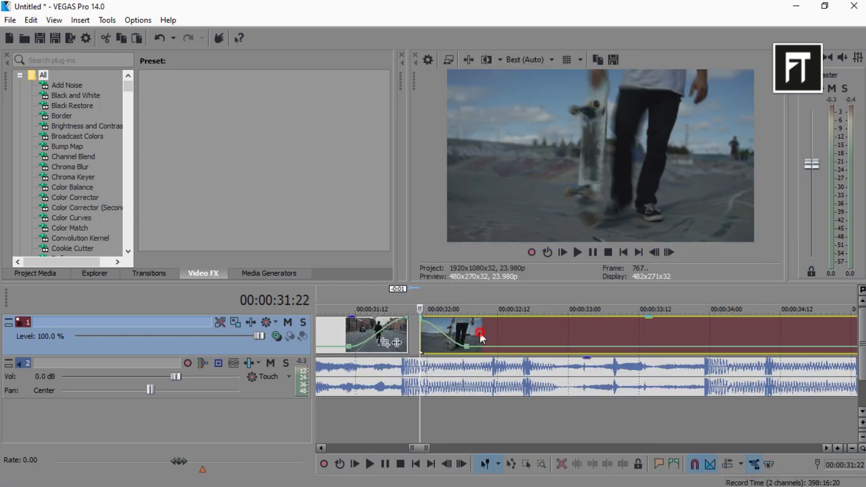
left_click_drag(480, 331, 466, 333)
left_click(405, 357)
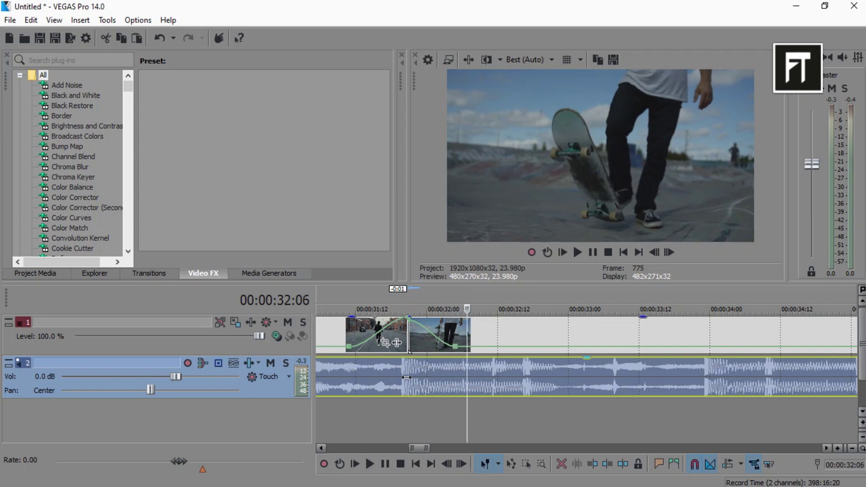
Move the skateboard clip's velocity point to 00:00:32:06 and give it a Slow Fade.
left_click_drag(456, 350, 466, 352)
right_click(466, 353)
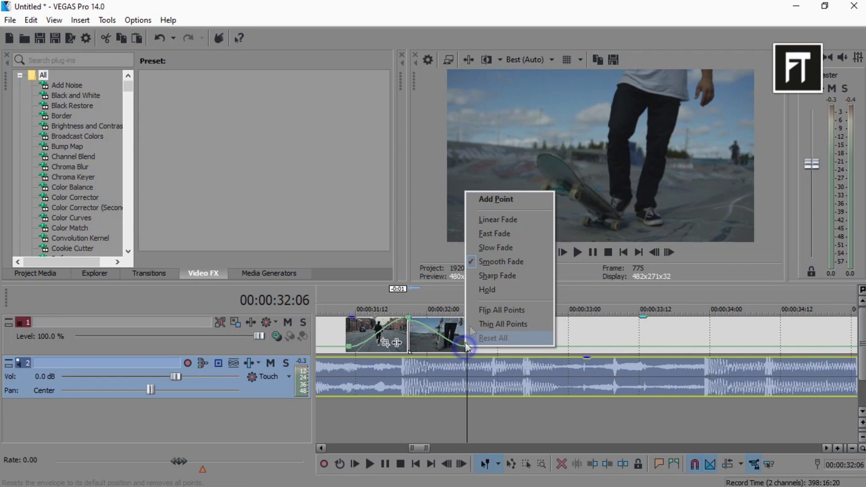
left_click(482, 246)
scroll(501, 365, "up", 3)
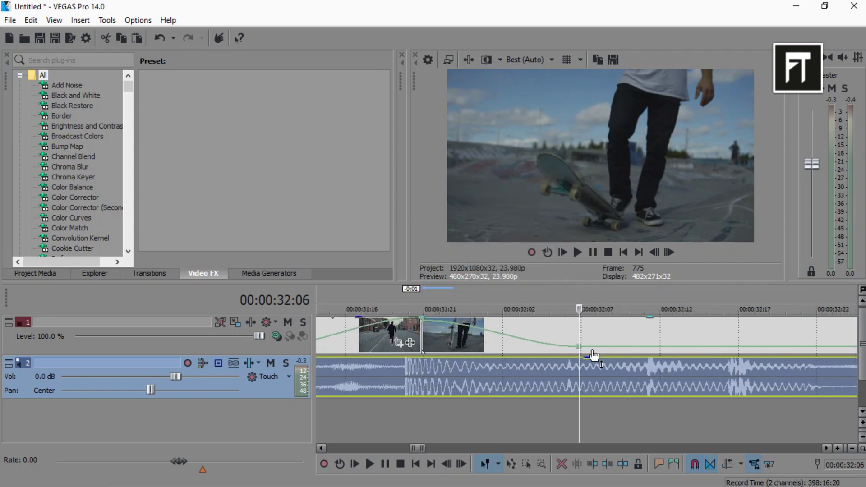
Set the later velocity point to normal and the cut point to 300% forward velocity.
right_click(580, 352)
left_click(608, 90)
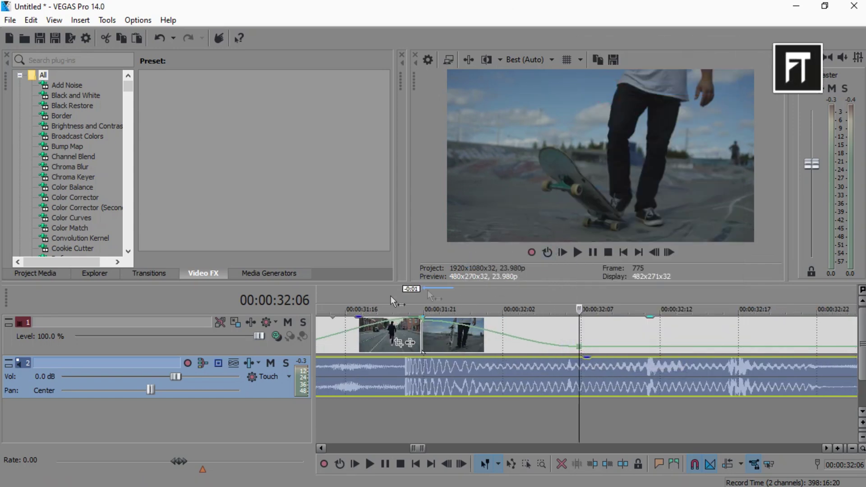
right_click(421, 319)
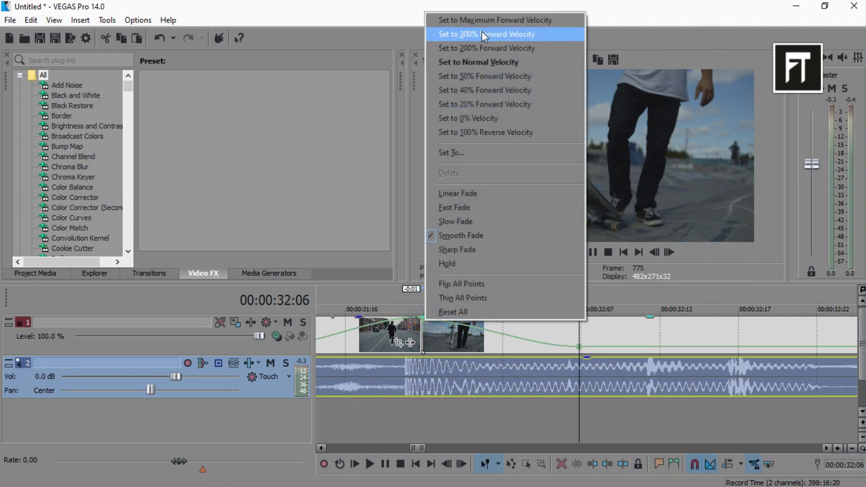
left_click(441, 23)
scroll(541, 343, "down", 3)
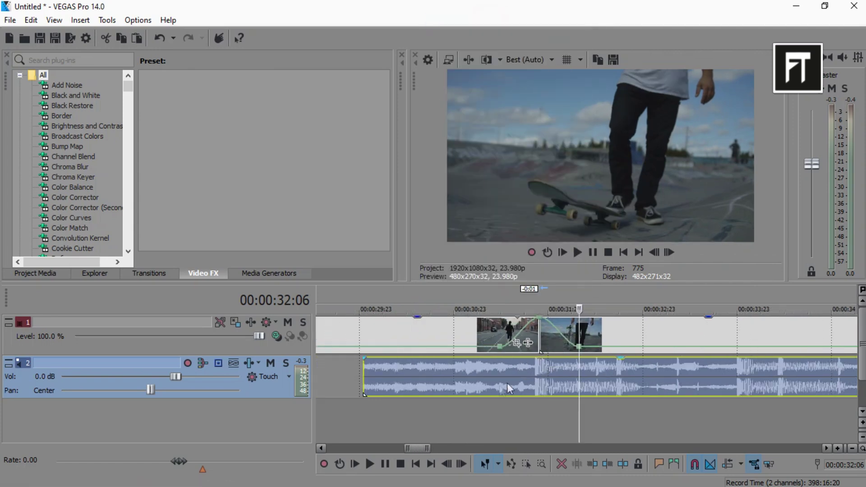
scroll(705, 371, "down", 3)
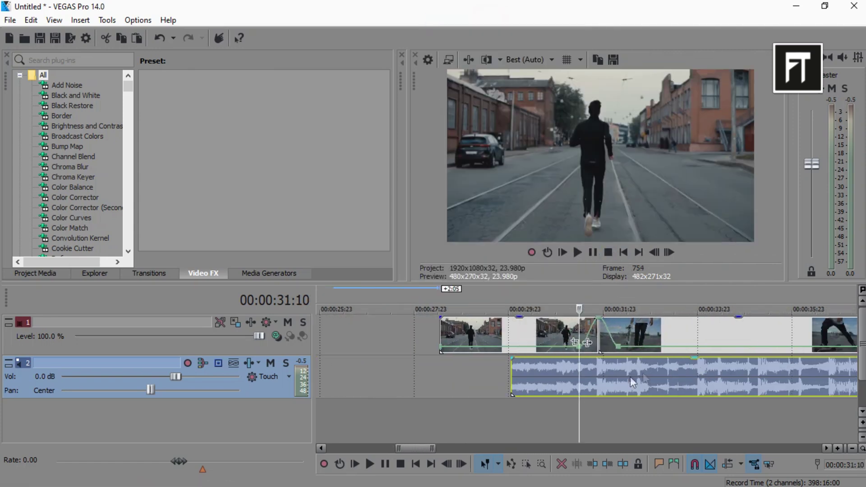
Preview the speed-ramp transition and the skateboard clip from 00:00:33:21.
left_click(579, 252)
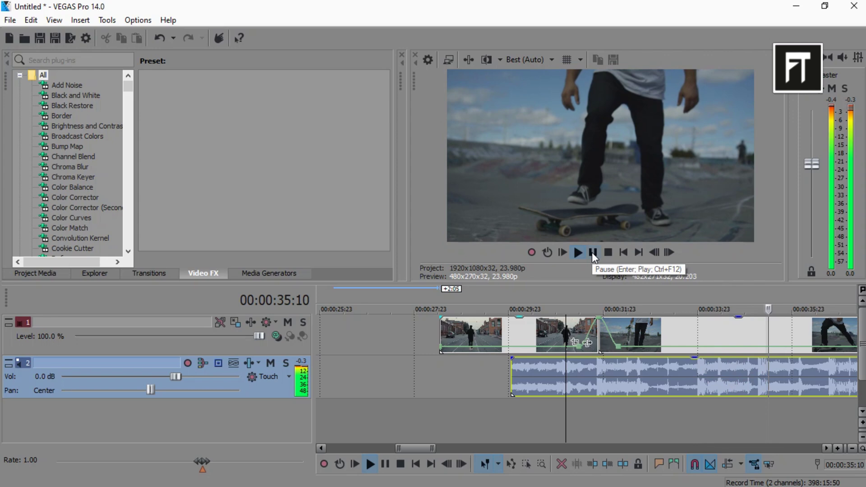
left_click(592, 252)
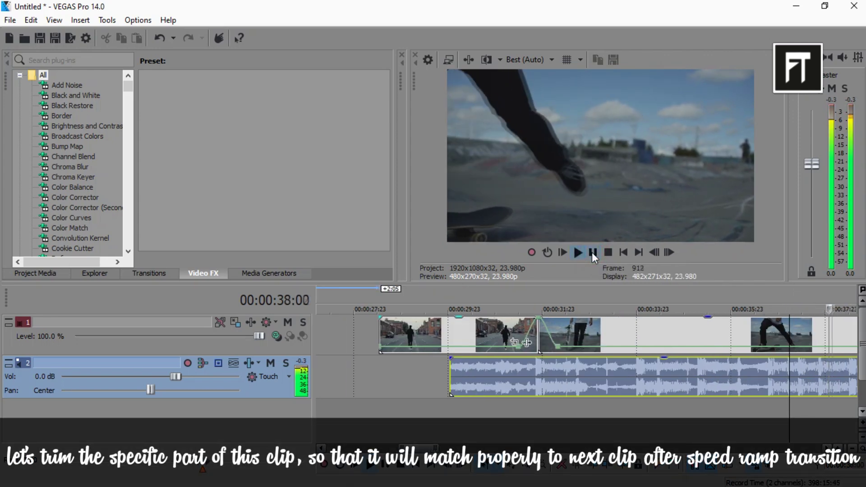
left_click(635, 338)
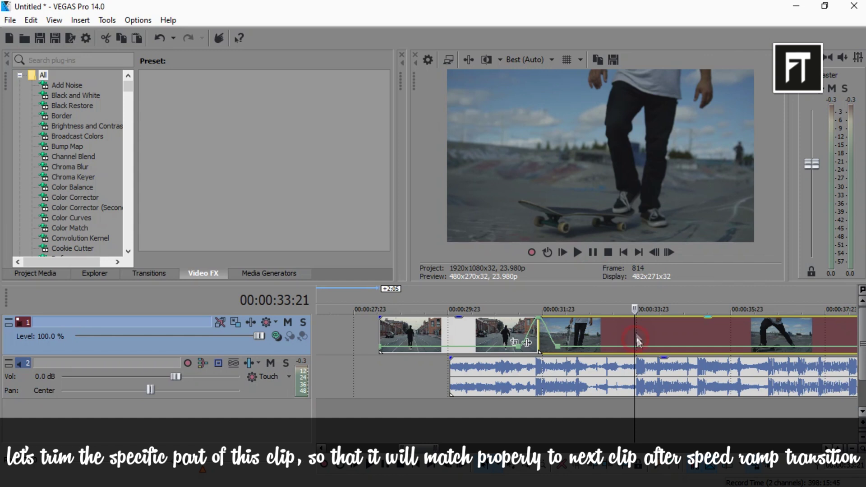
left_click(576, 252)
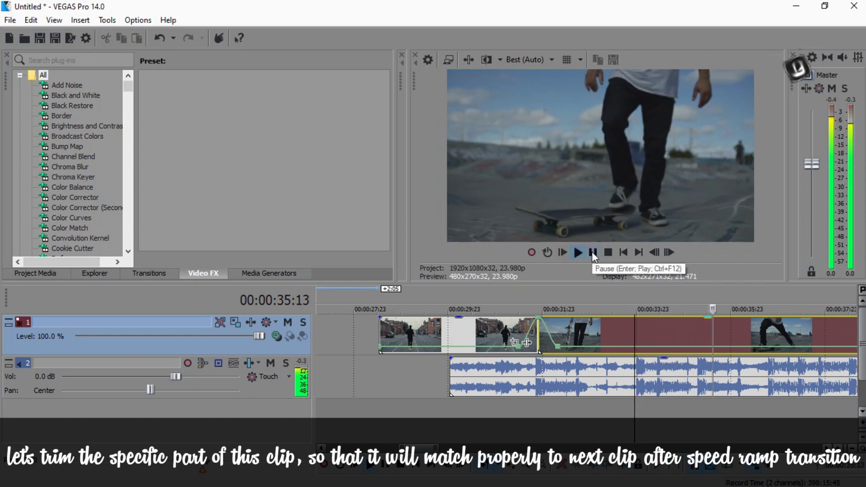
left_click(592, 252)
Trim the skate-push clip's end at 00:00:35:06.
left_click(638, 328)
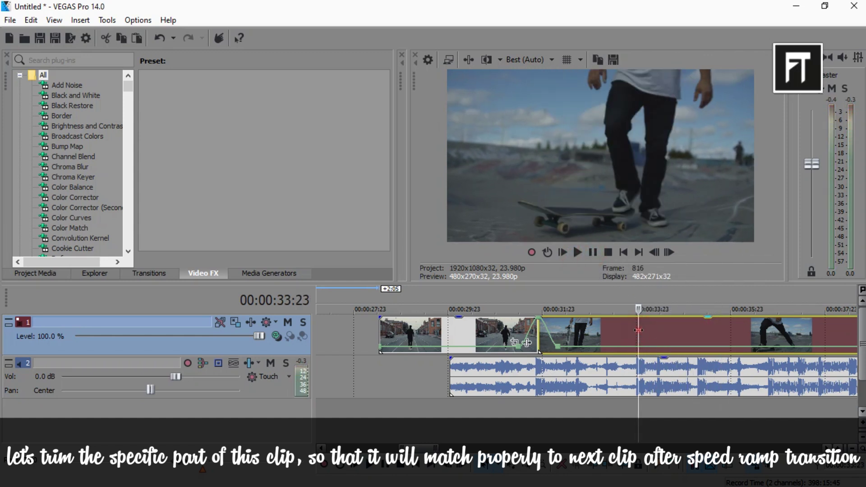
left_click_drag(638, 330, 698, 339)
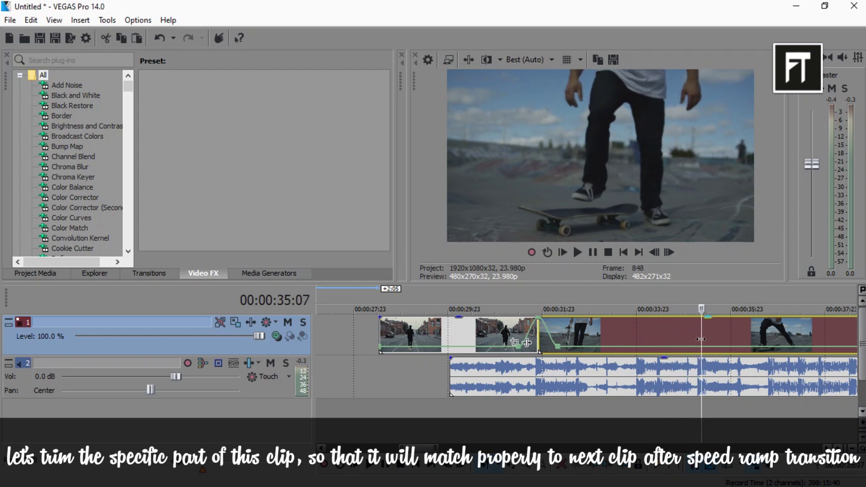
right_click(700, 338)
left_click(719, 256)
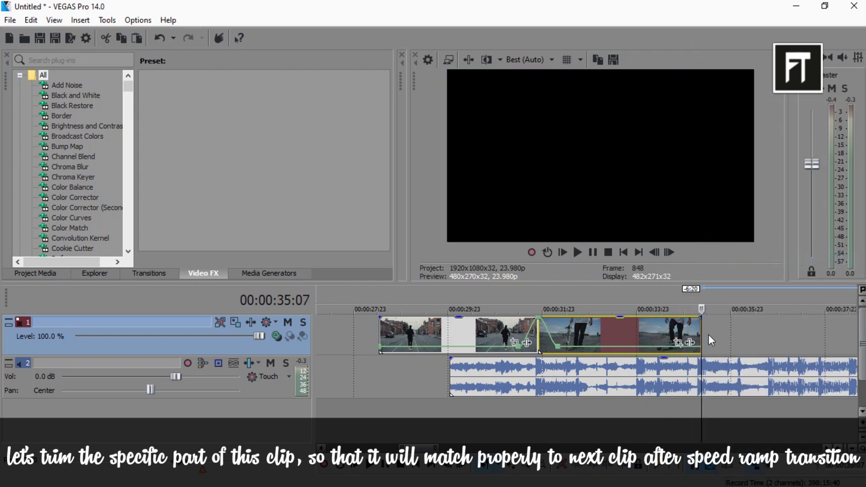
scroll(708, 335, "down", 3)
scroll(585, 390, "down", 2)
scroll(497, 403, "up", 2)
scroll(497, 402, "up", 1)
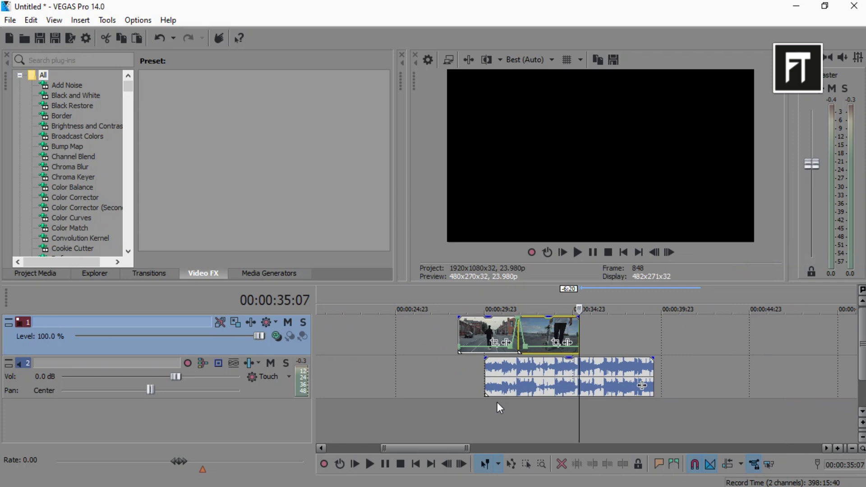
Drag the skateboarder tricks MP4 onto track 1 after the skate-push clip and preview it.
left_click(359, 479)
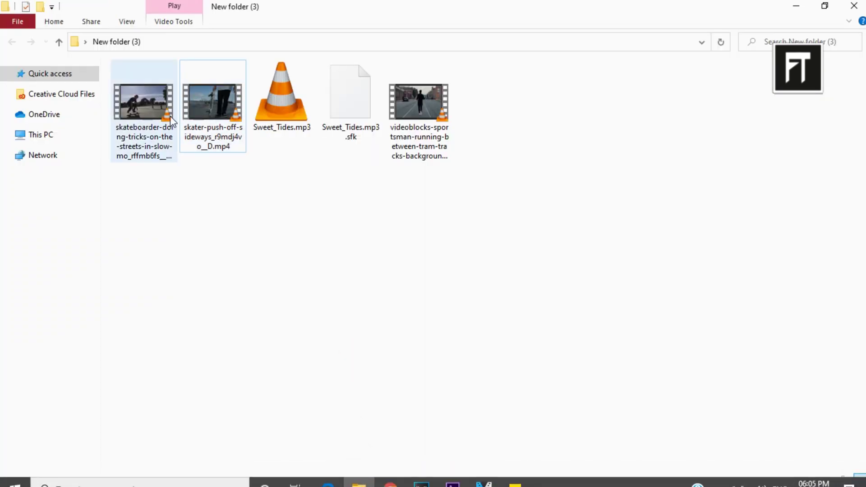
left_click_drag(173, 120, 487, 475)
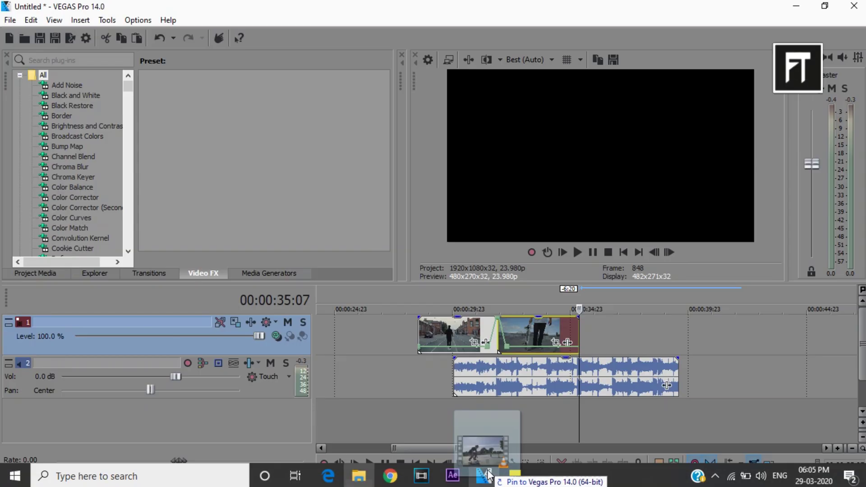
left_click_drag(487, 475, 585, 332)
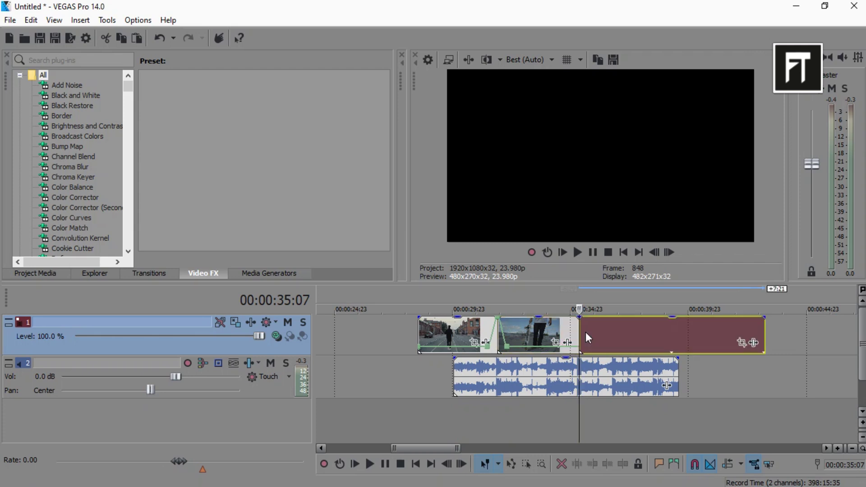
left_click(587, 331)
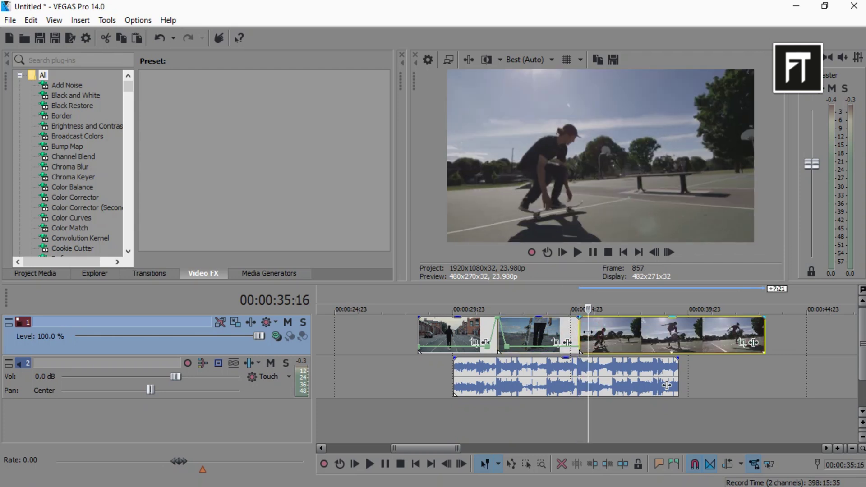
key("space")
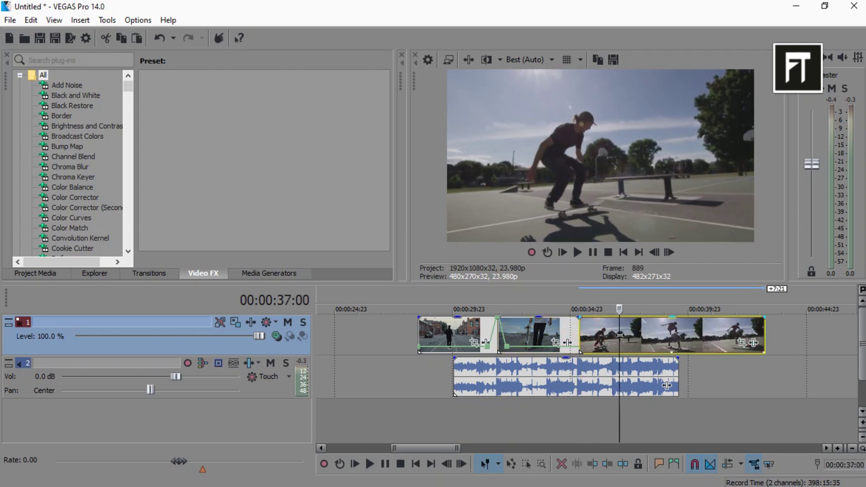
Stop at the trick and trim away the tricks clip's start.
left_click(620, 333)
right_click(620, 333)
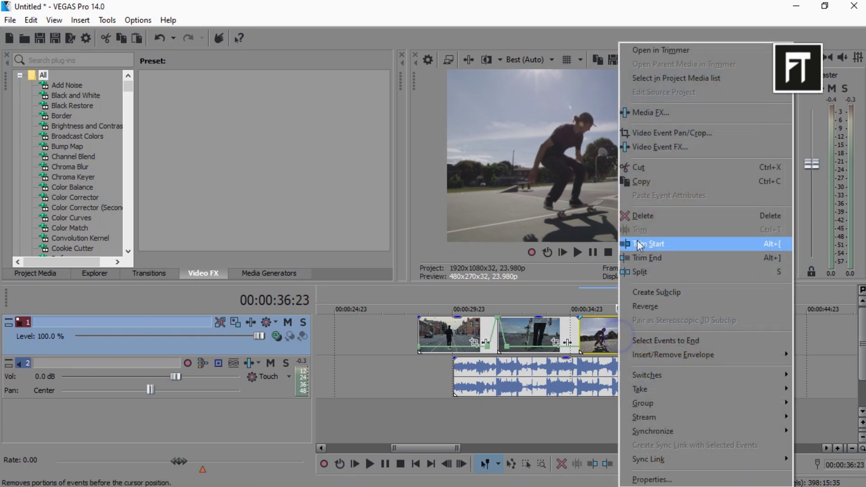
left_click(644, 243)
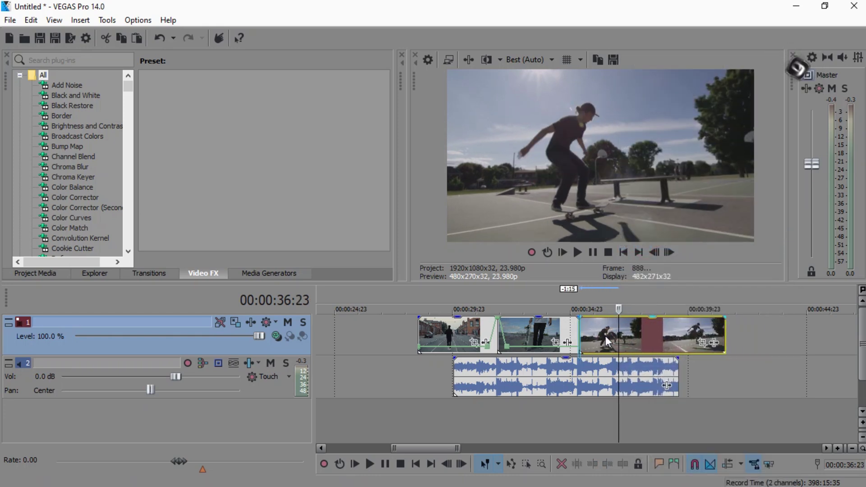
Add a velocity envelope to the tricks clip and move current time near the junction.
right_click(607, 328)
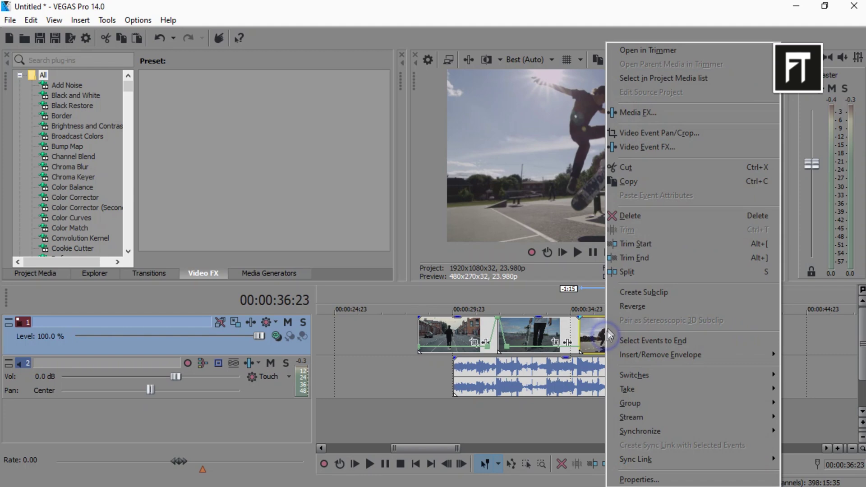
left_click(640, 356)
left_click(595, 355)
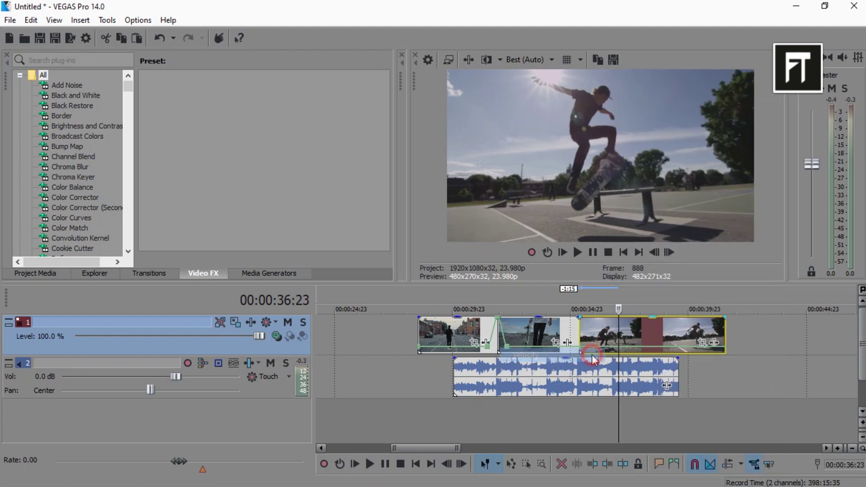
scroll(598, 354, "up", 3)
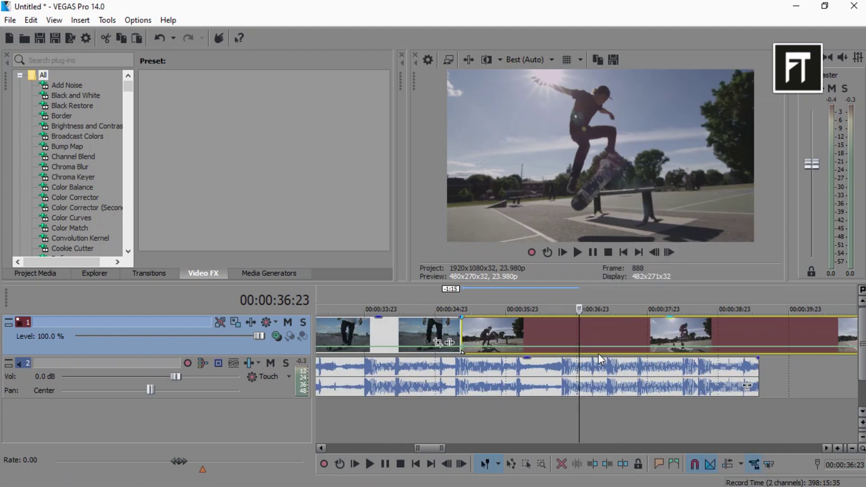
left_click(462, 374)
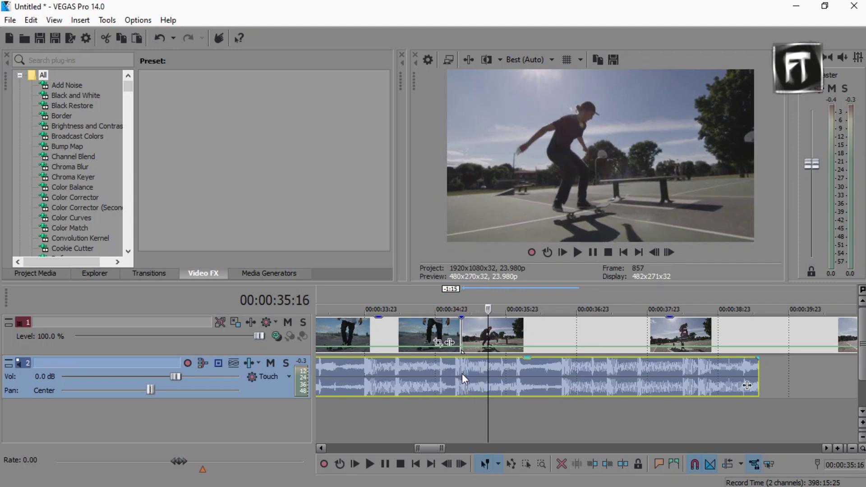
scroll(528, 354, "up", 3)
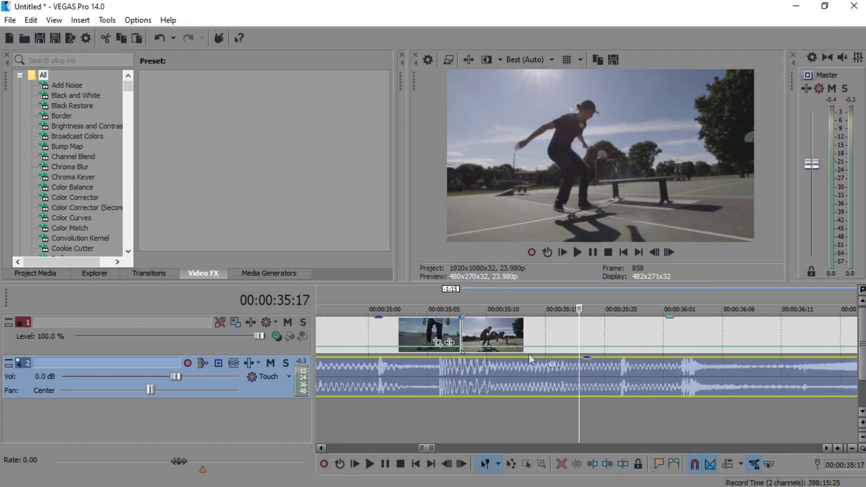
Add a velocity point at the push-to-trick junction and set it to maximum forward velocity.
right_click(581, 351)
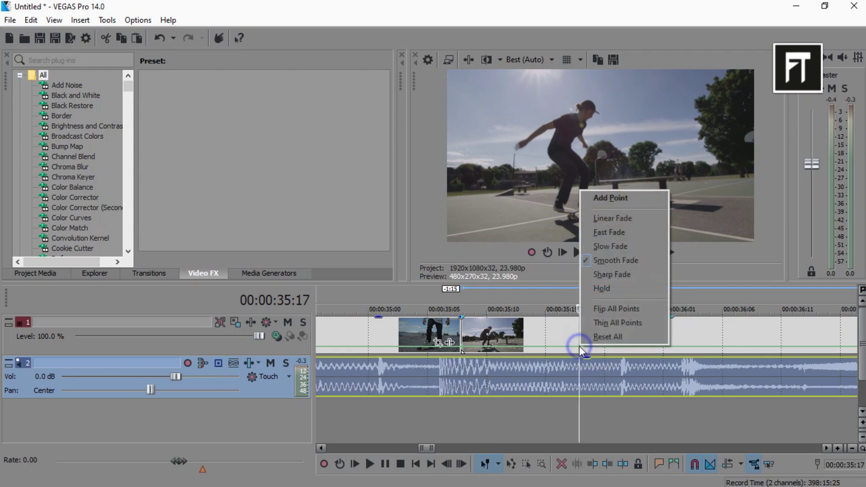
left_click(616, 200)
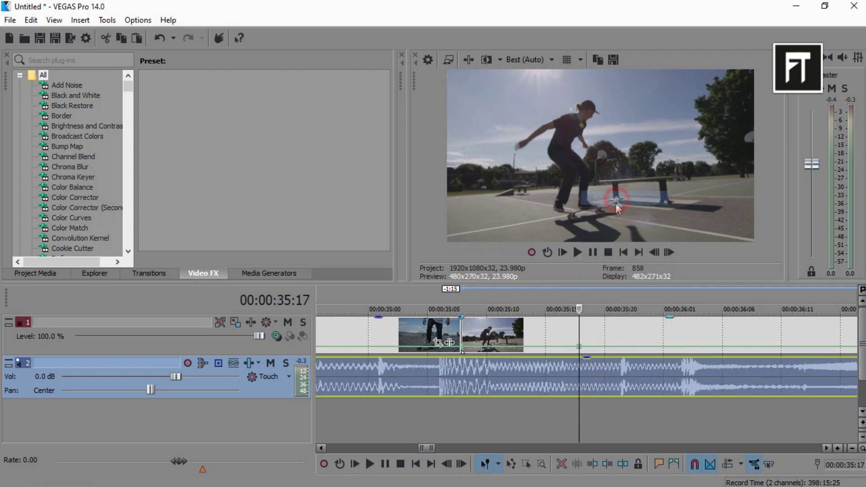
left_click(464, 352)
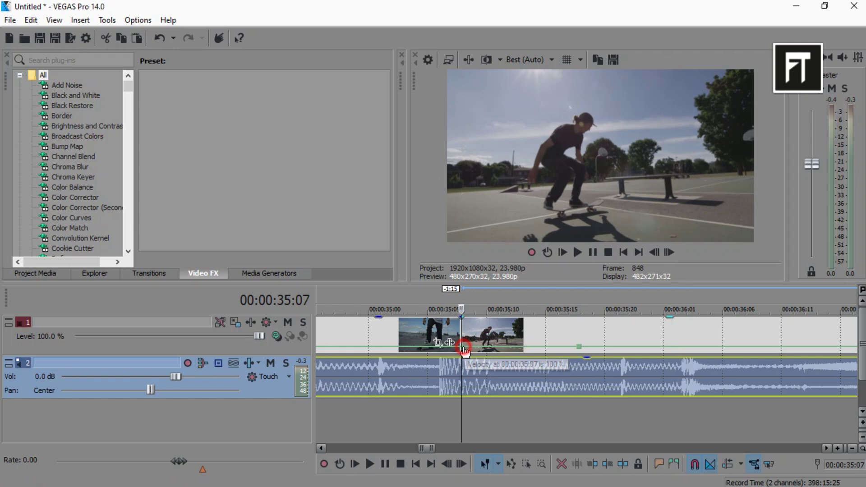
right_click(465, 349)
left_click(530, 45)
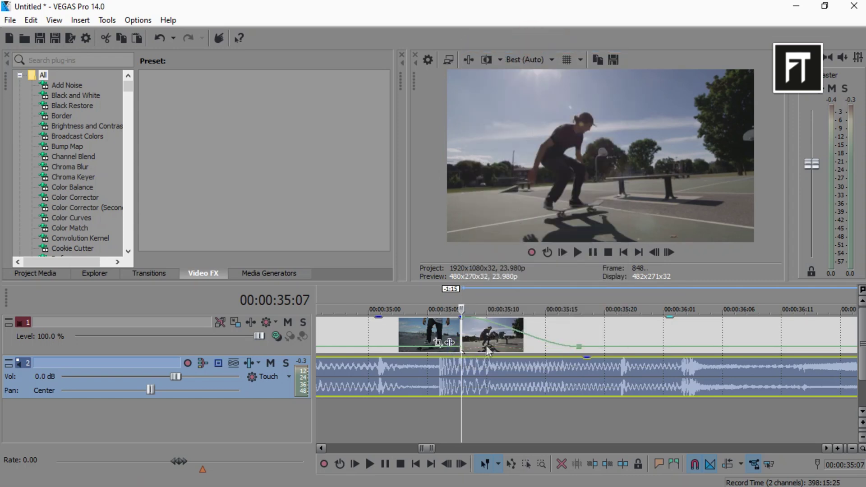
scroll(484, 352, "down", 3)
Step current time back three frames to 00:00:34:21.
key("Left")
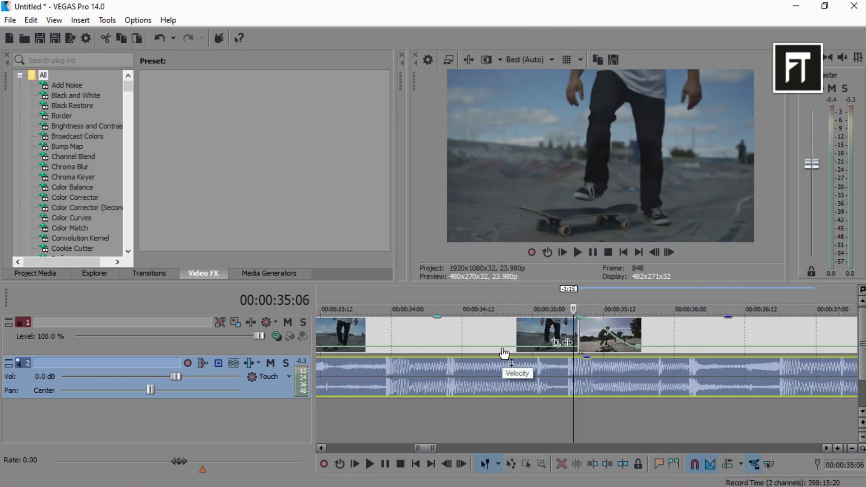
key("Left")
key("Left")
key("Left")
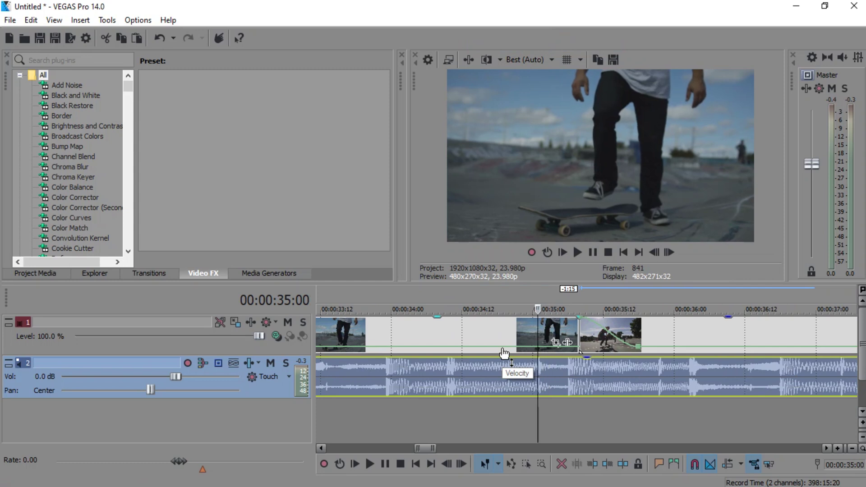
key("Left")
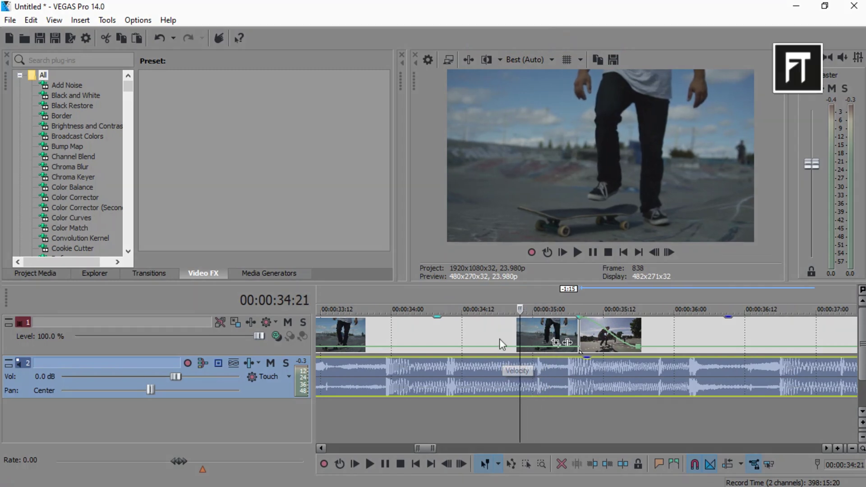
scroll(543, 398, "up", 2)
scroll(543, 398, "up", 2)
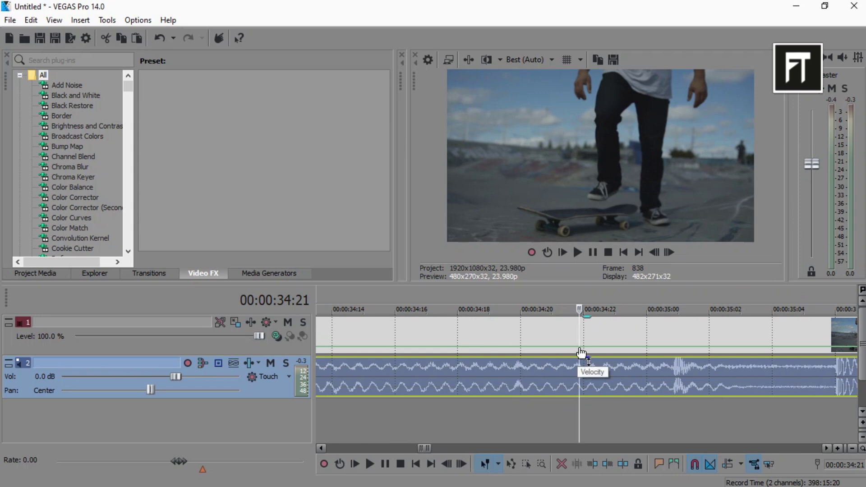
scroll(713, 352, "down", 3)
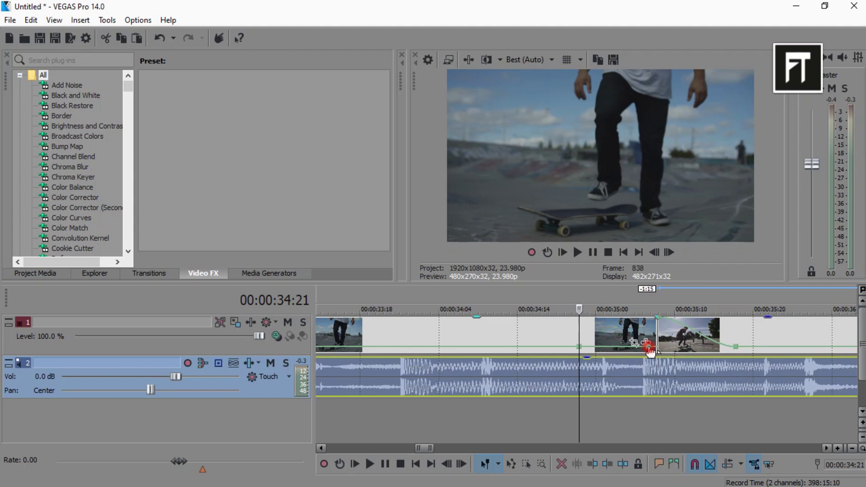
Set the cut's velocity point to maximum (1,000%) and nudge it just past the cut.
left_click(648, 347)
right_click(648, 347)
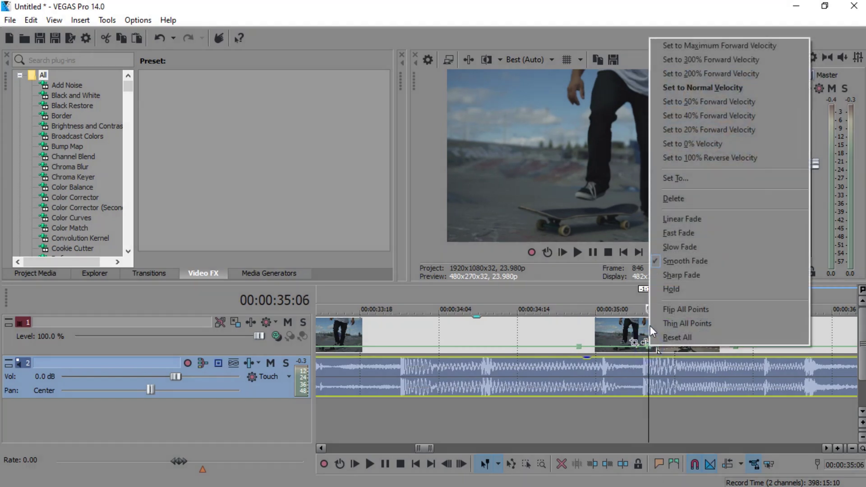
left_click(699, 45)
scroll(581, 325, "up", 2)
scroll(581, 325, "up", 2)
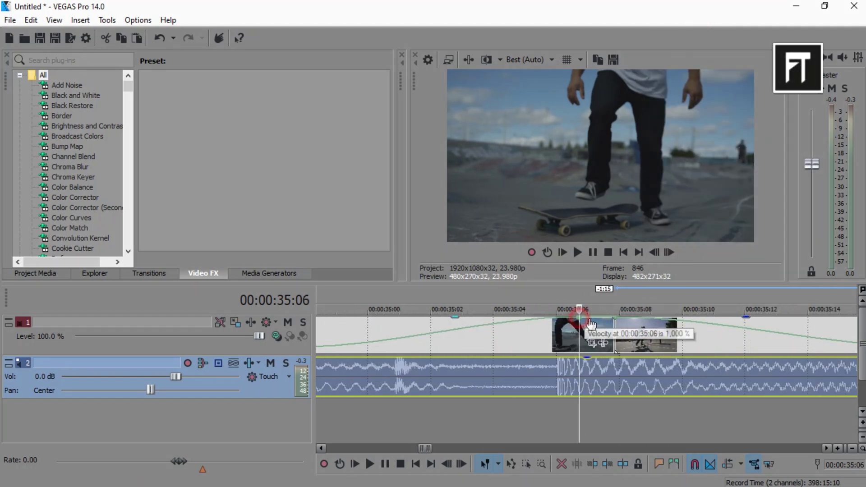
left_click_drag(591, 326, 609, 325)
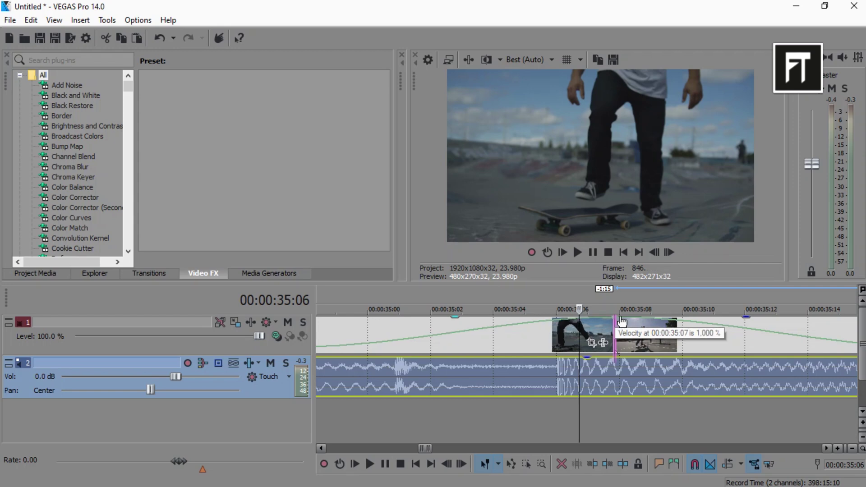
scroll(624, 352, "down", 3)
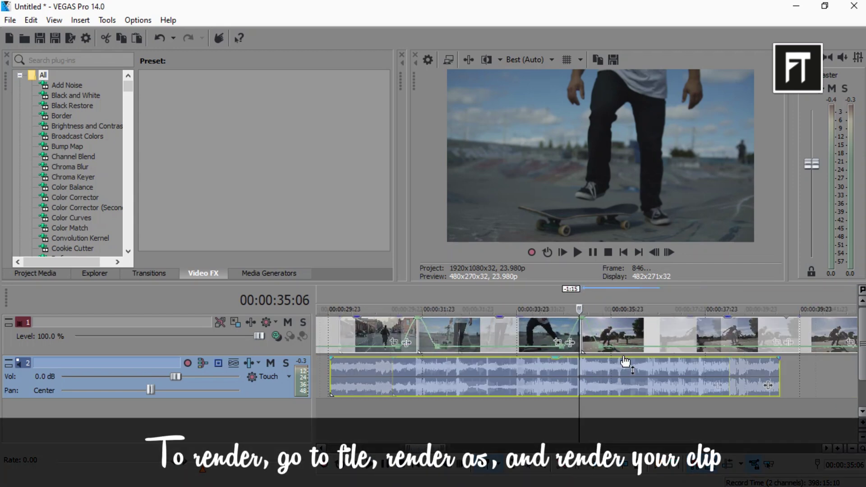
scroll(624, 362, "down", 2)
Play back the edit, then fade out the music over its final 00:00:02:16.
left_click(399, 373)
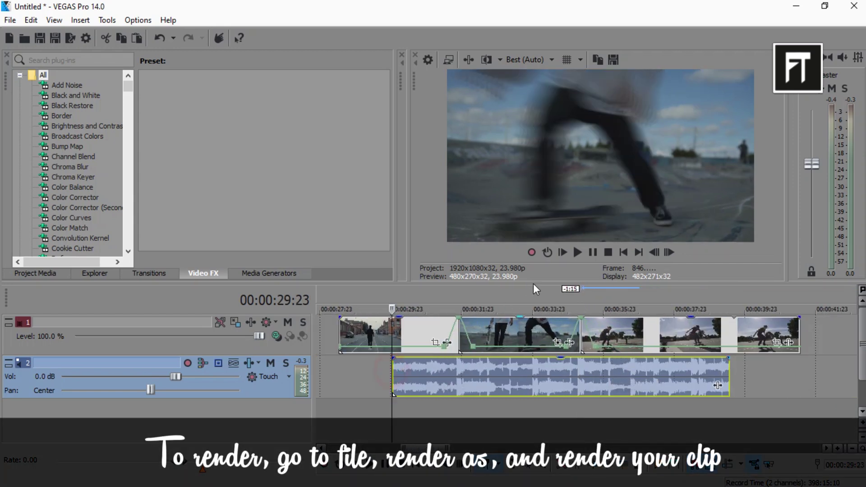
left_click(576, 251)
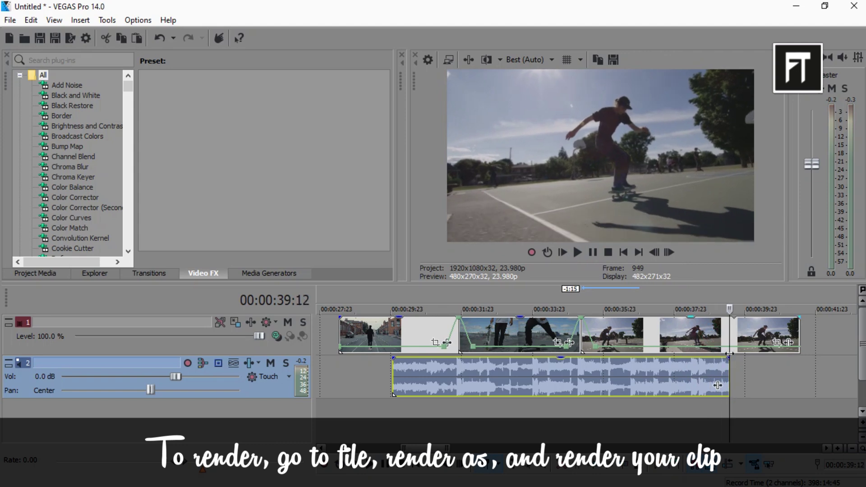
left_click_drag(728, 358, 648, 363)
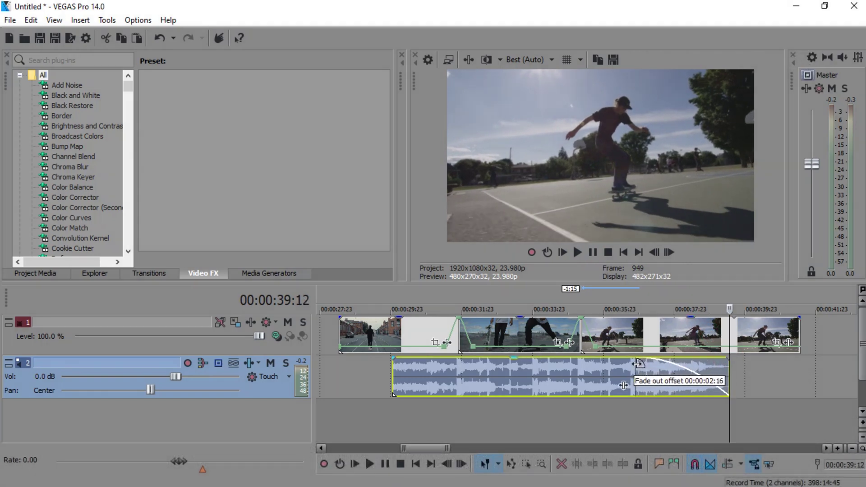
left_click(392, 367)
right_click(392, 367)
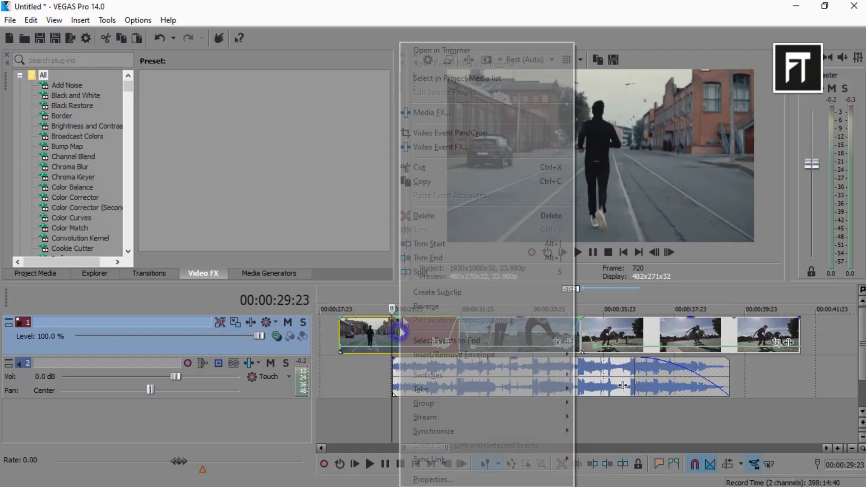